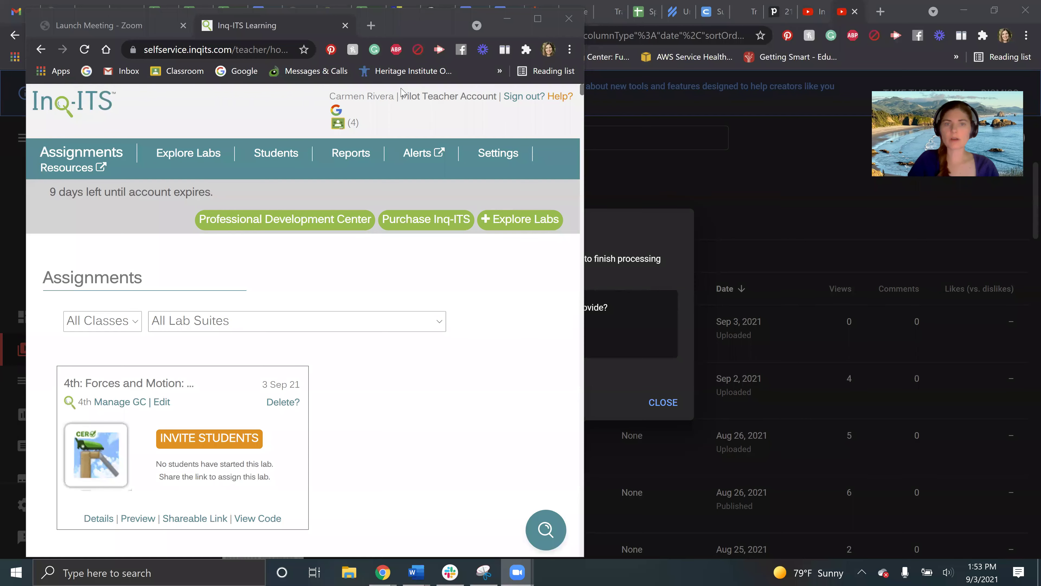
# Maximize the browser and scroll through the Forces and Motion assignments for grades 1st–4th
pyautogui.click(534, 18)
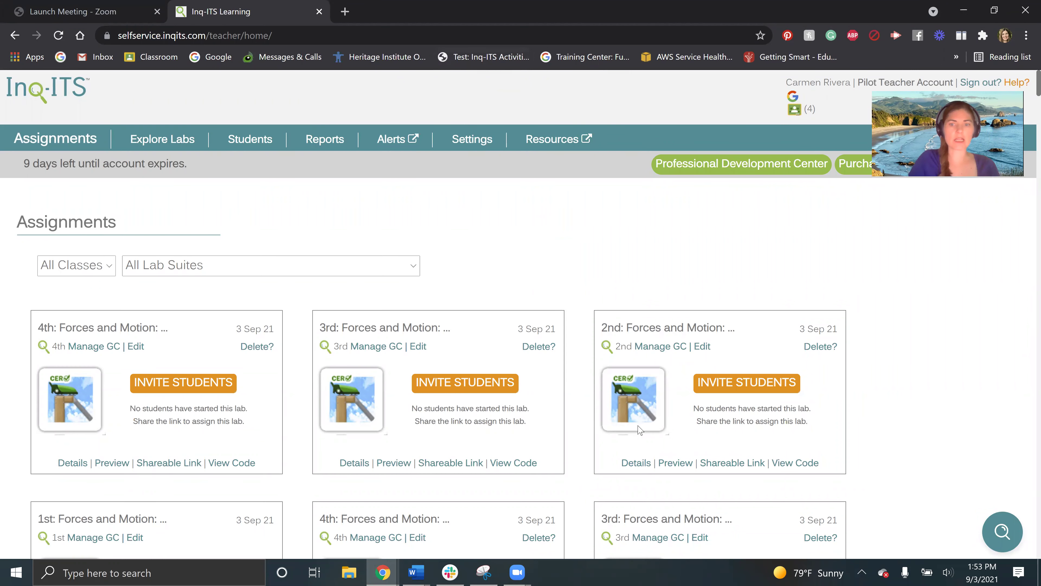
pyautogui.scroll(-1, 491, 364)
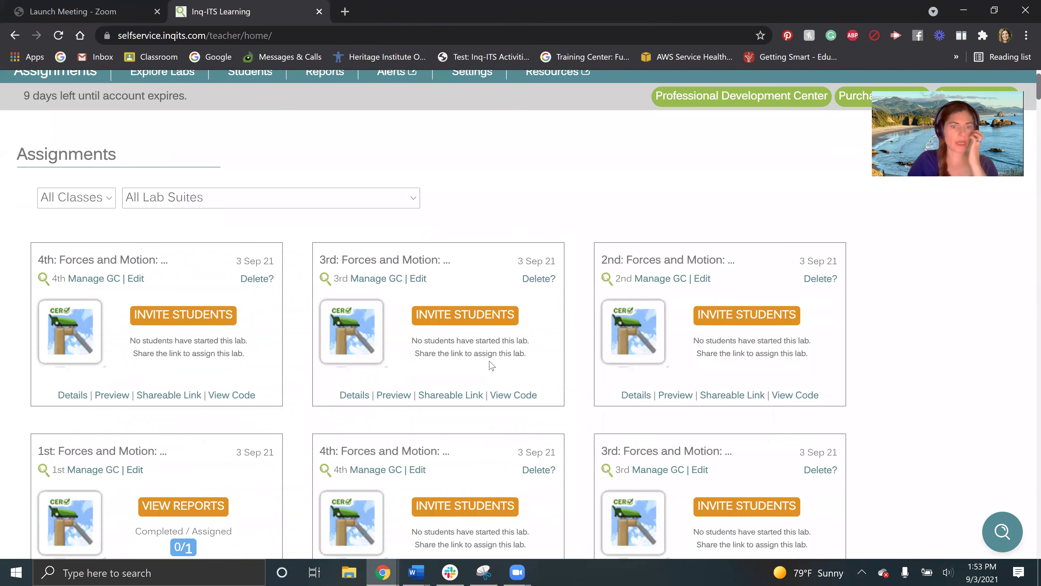
pyautogui.scroll(1, 476, 354)
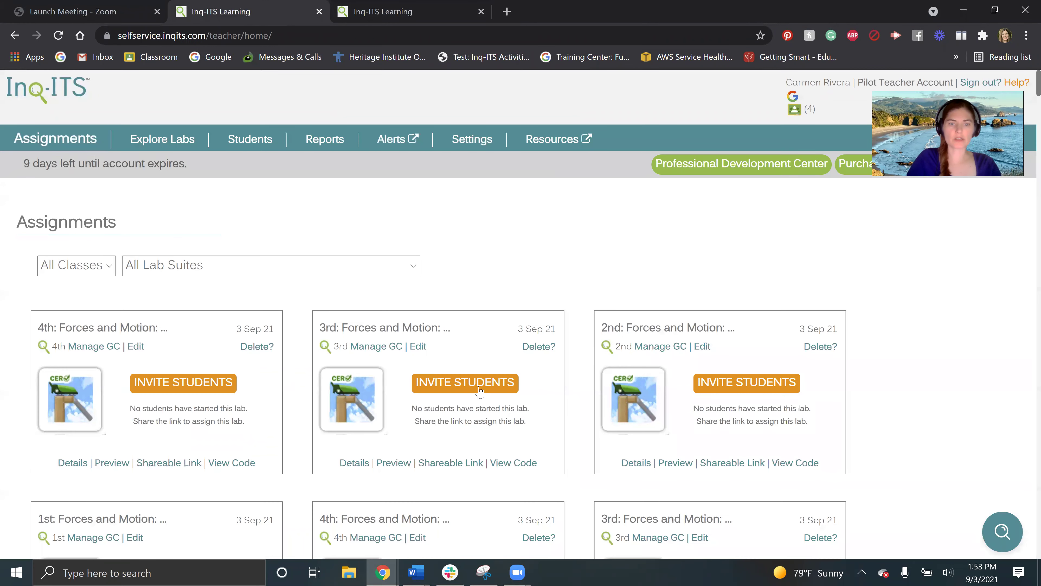
# Copy the invite link for the 3rd: Forces and Motion assignment
pyautogui.click(480, 391)
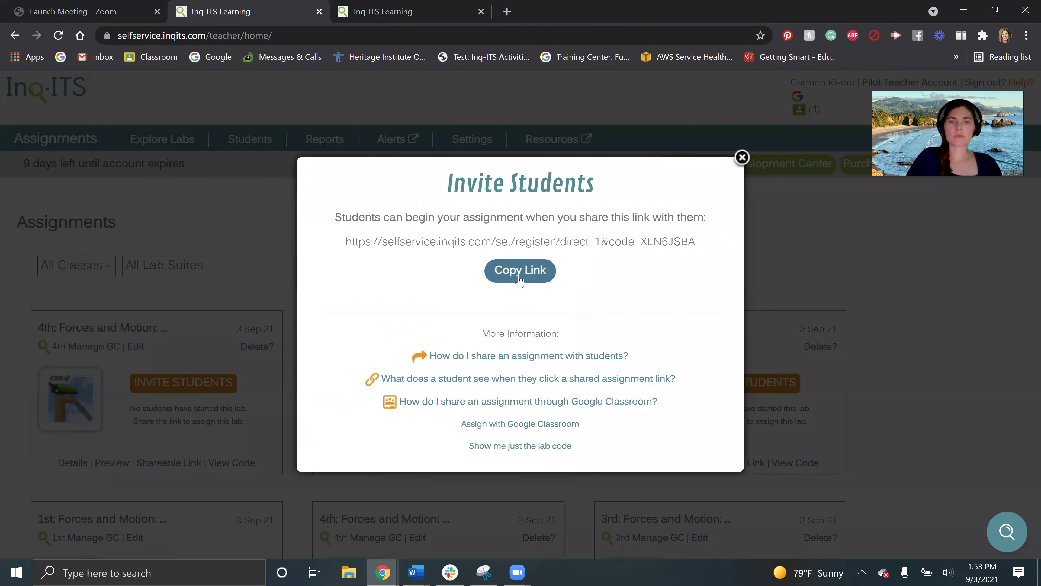
pyautogui.click(520, 266)
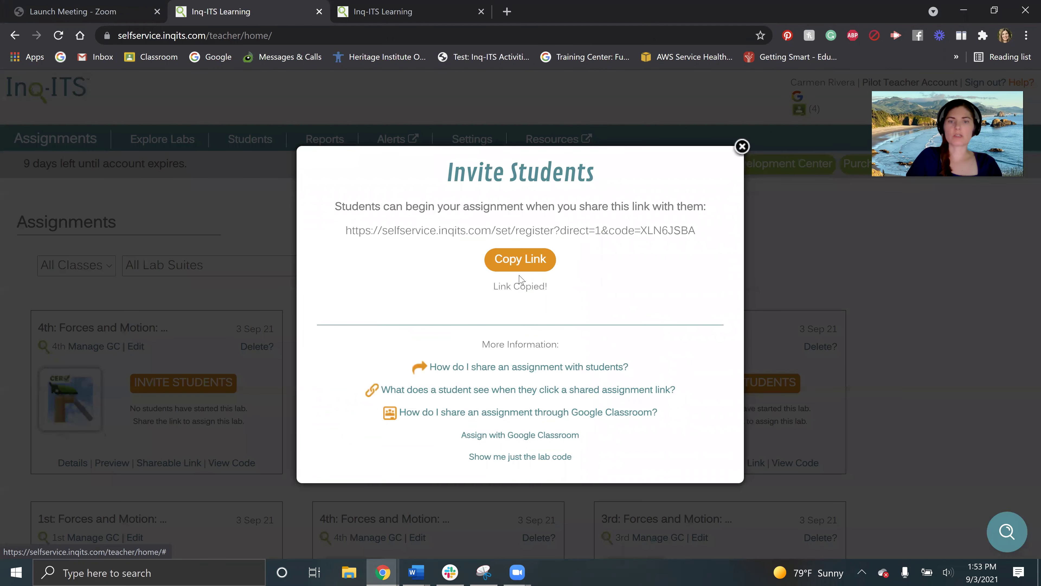
pyautogui.click(741, 146)
# Load the invite link in an incognito window and confirm the assignment code and teacher
pyautogui.click(1026, 35)
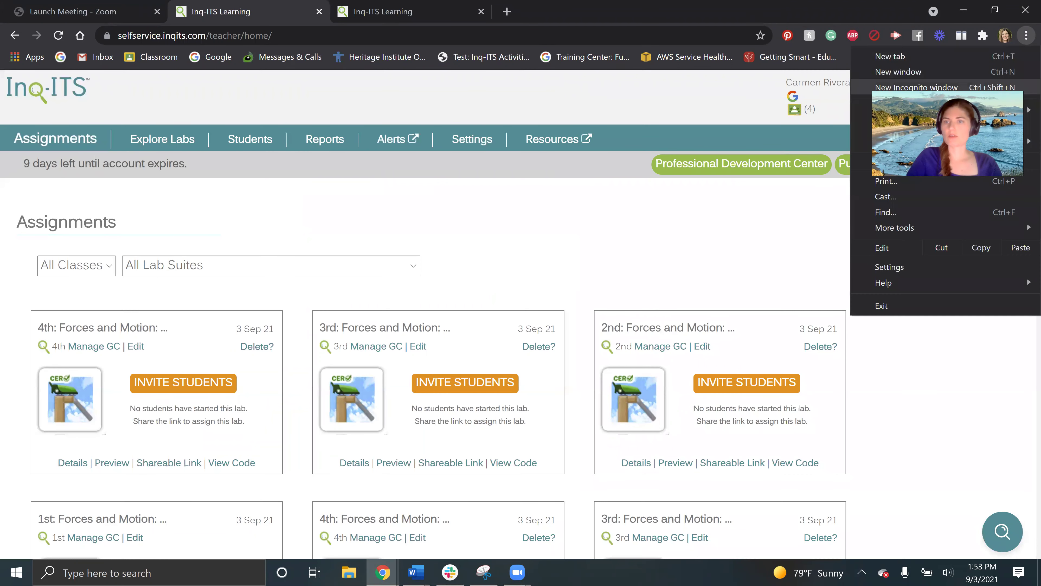
pyautogui.hotkey('ctrl', 'v')
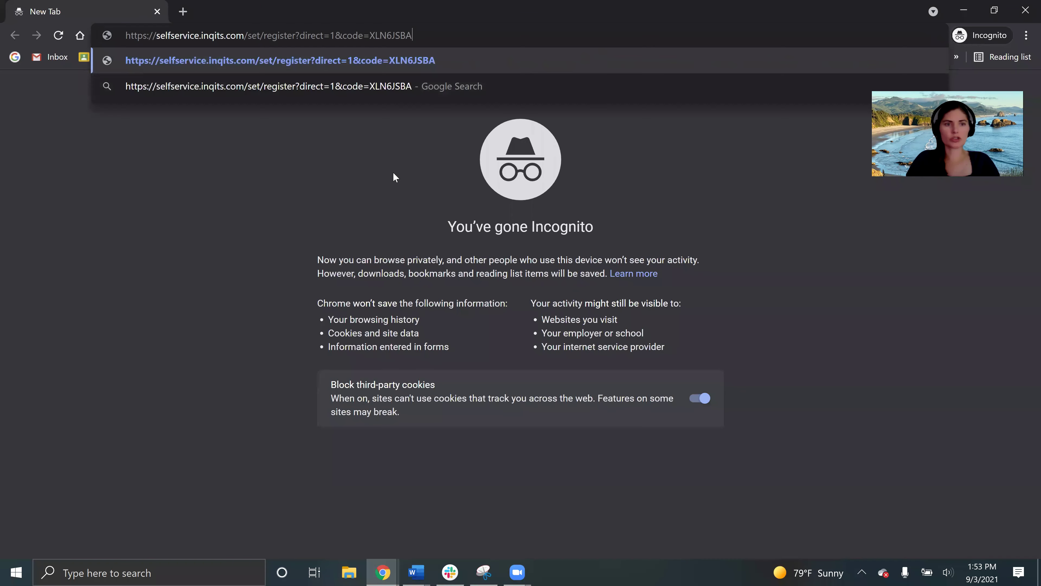
pyautogui.press('Return')
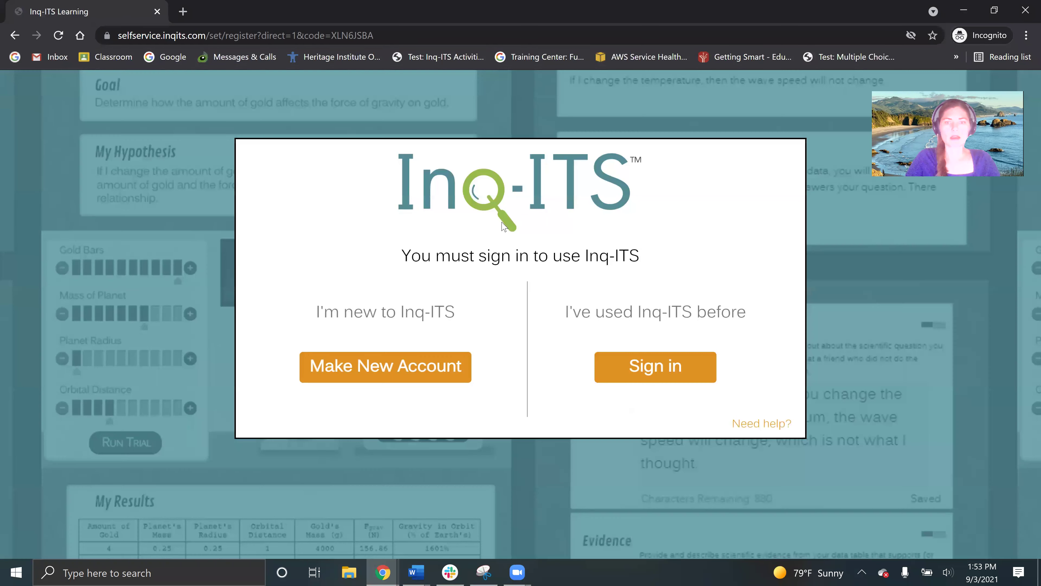
pyautogui.click(378, 375)
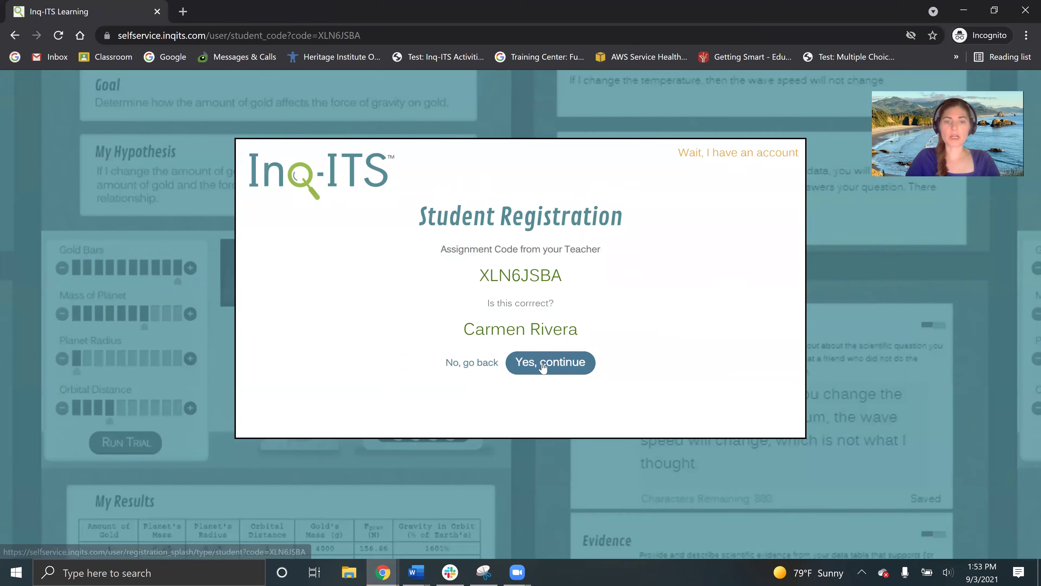
pyautogui.click(544, 365)
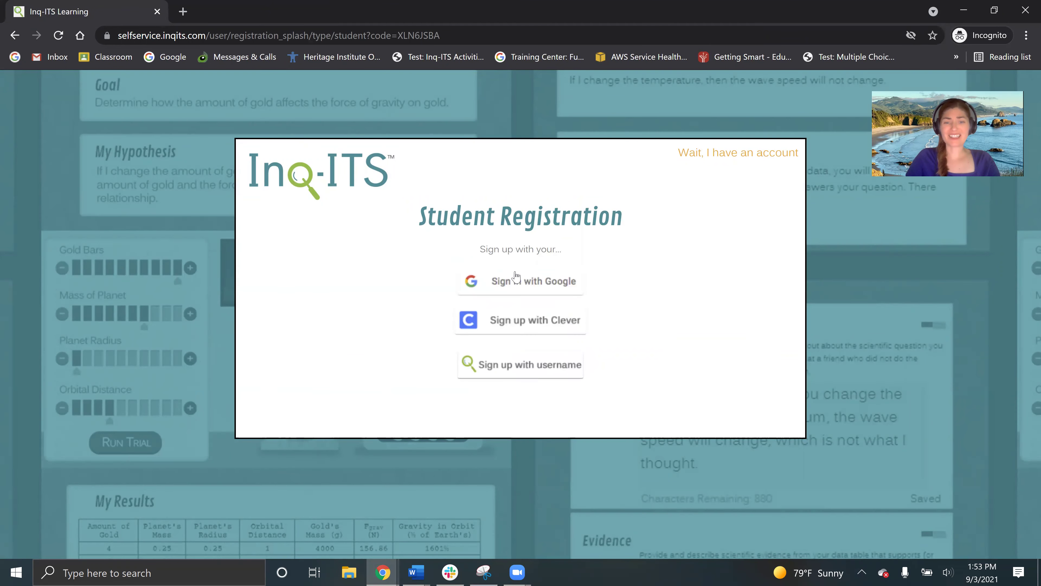
# Sign in with the test student's existing saved login
pyautogui.click(732, 159)
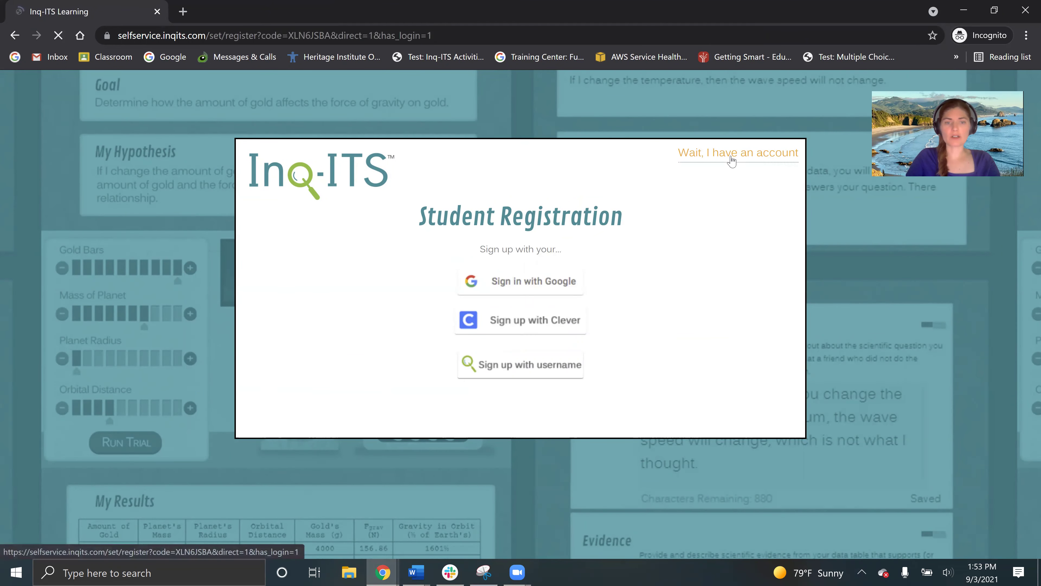
pyautogui.click(514, 283)
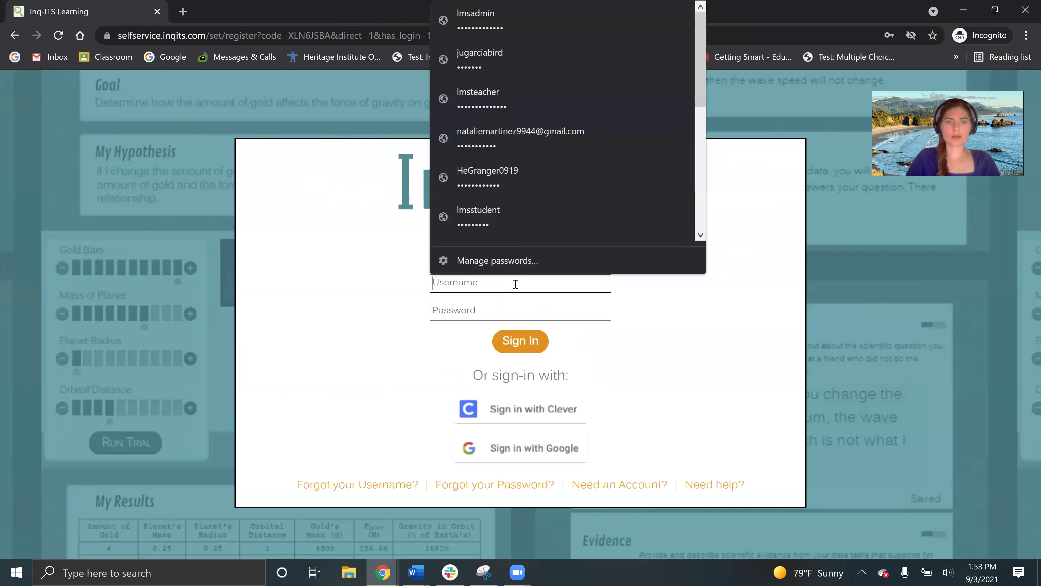
pyautogui.click(488, 177)
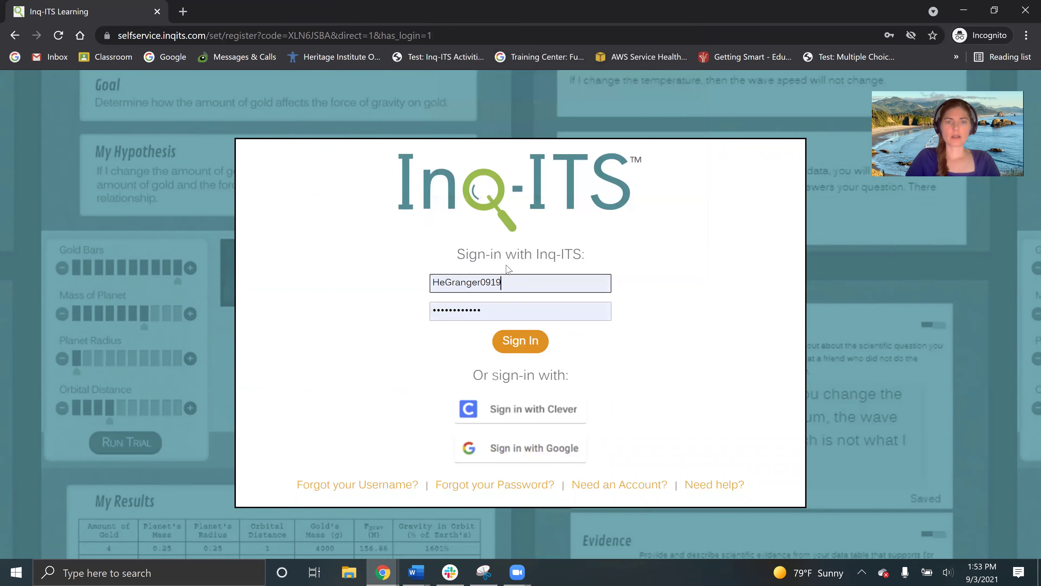
pyautogui.click(520, 341)
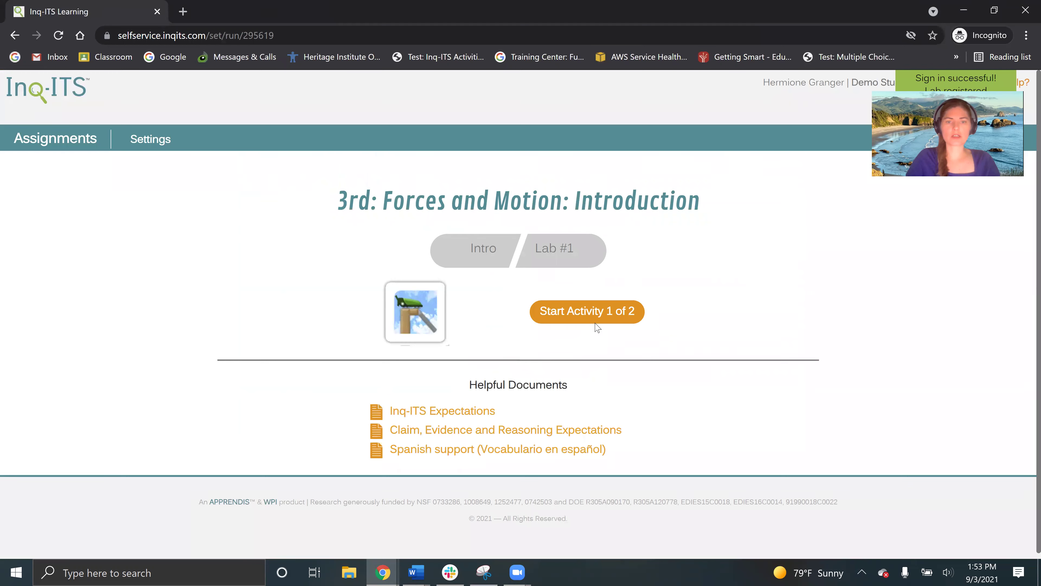
# Confirm the directions are read, submit the introduction, and start Activity 2
pyautogui.click(597, 312)
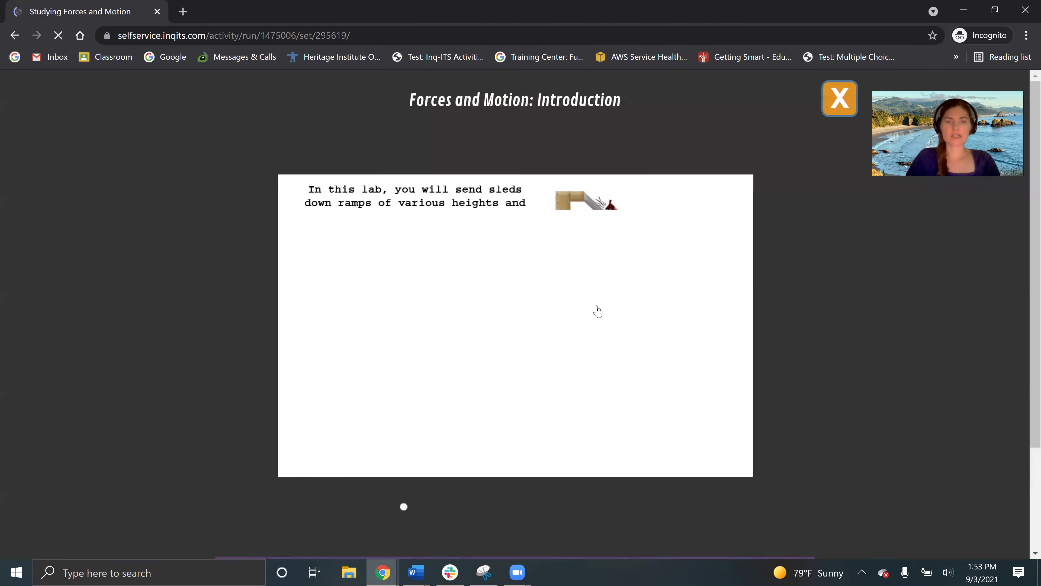
pyautogui.scroll(-3, 403, 367)
pyautogui.click(404, 373)
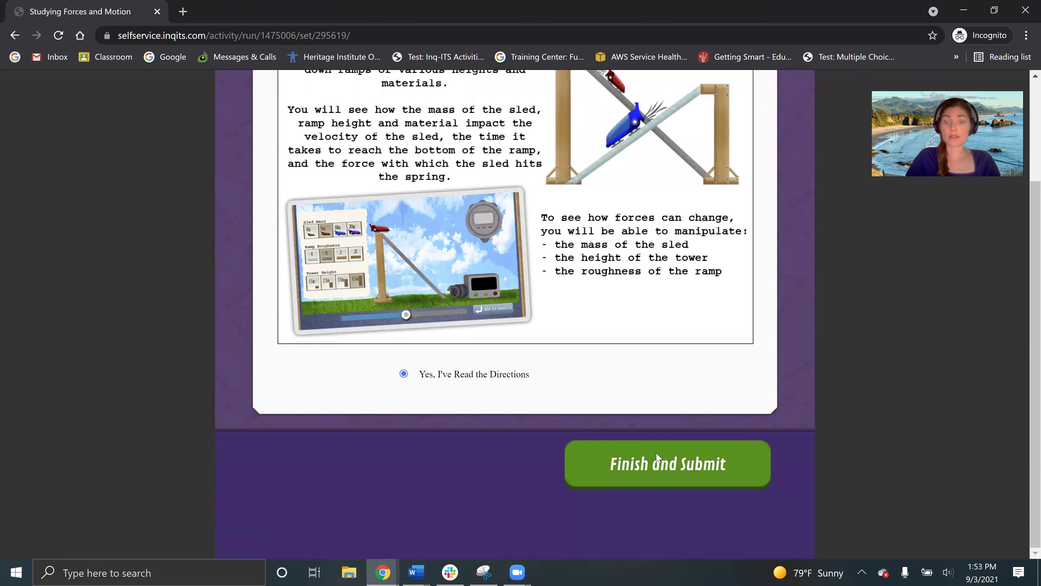
pyautogui.click(658, 458)
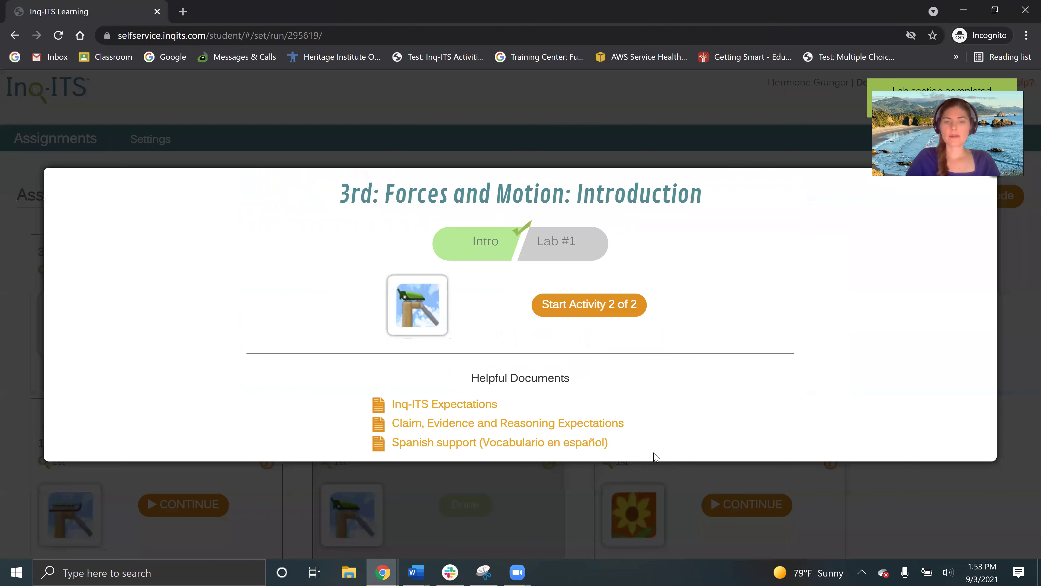
pyautogui.click(592, 308)
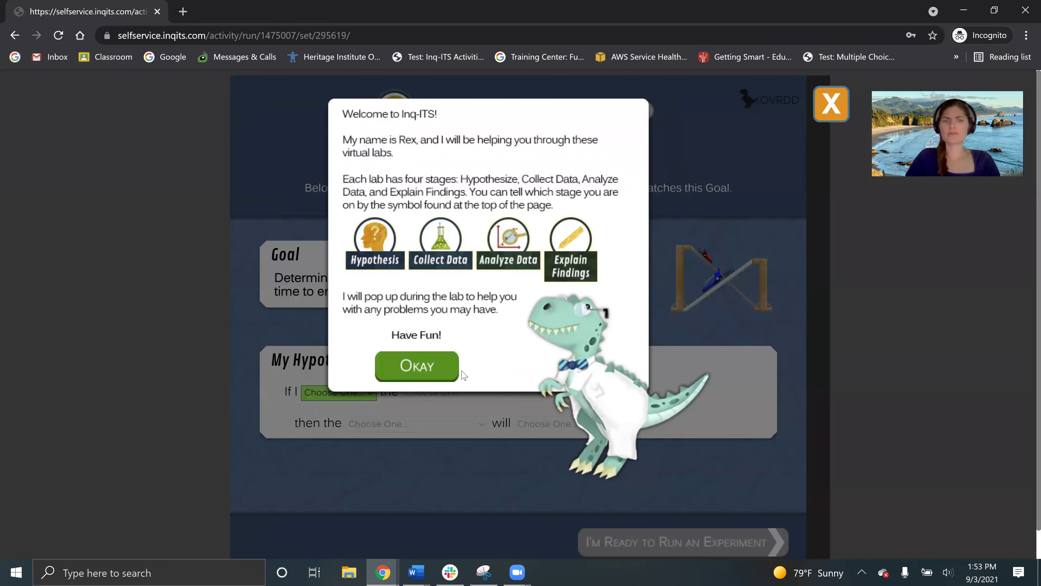
# Submit the hypothesis 'increasing planetary gravity increases ramp roughness' and dismiss Rex's tip
pyautogui.click(450, 371)
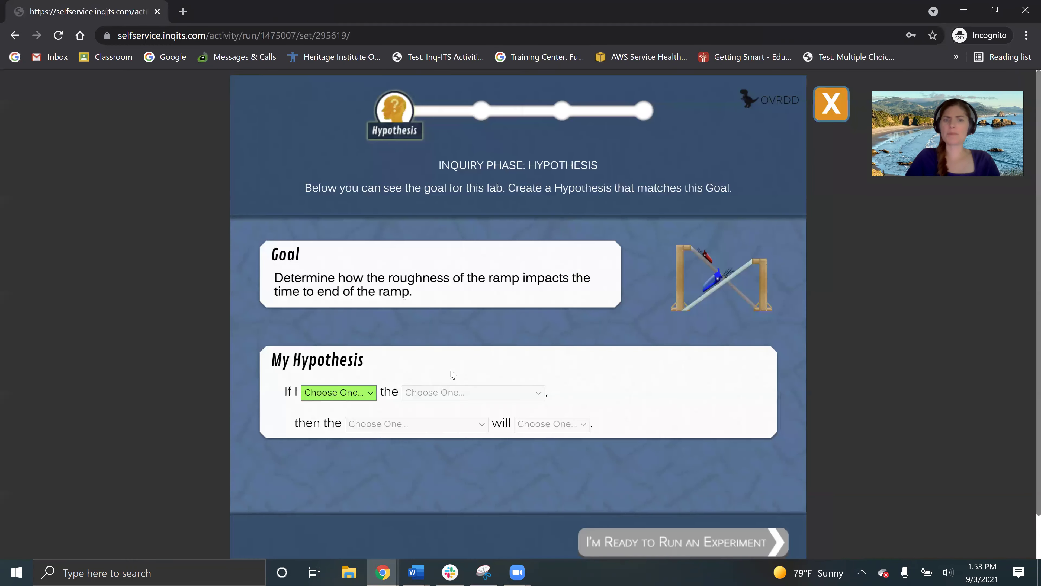
pyautogui.click(369, 394)
pyautogui.click(351, 411)
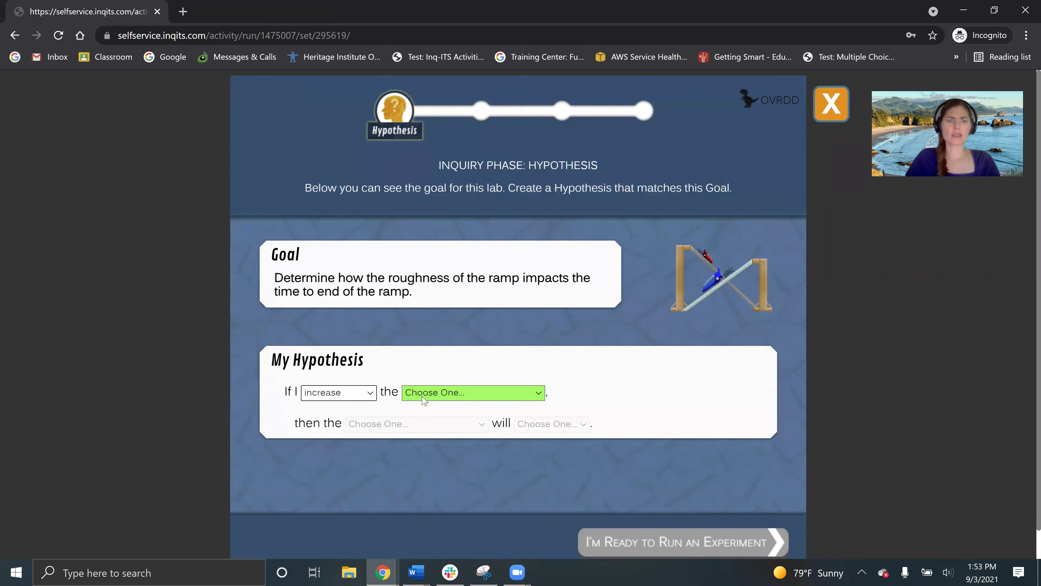
pyautogui.click(424, 394)
pyautogui.click(414, 433)
pyautogui.click(414, 424)
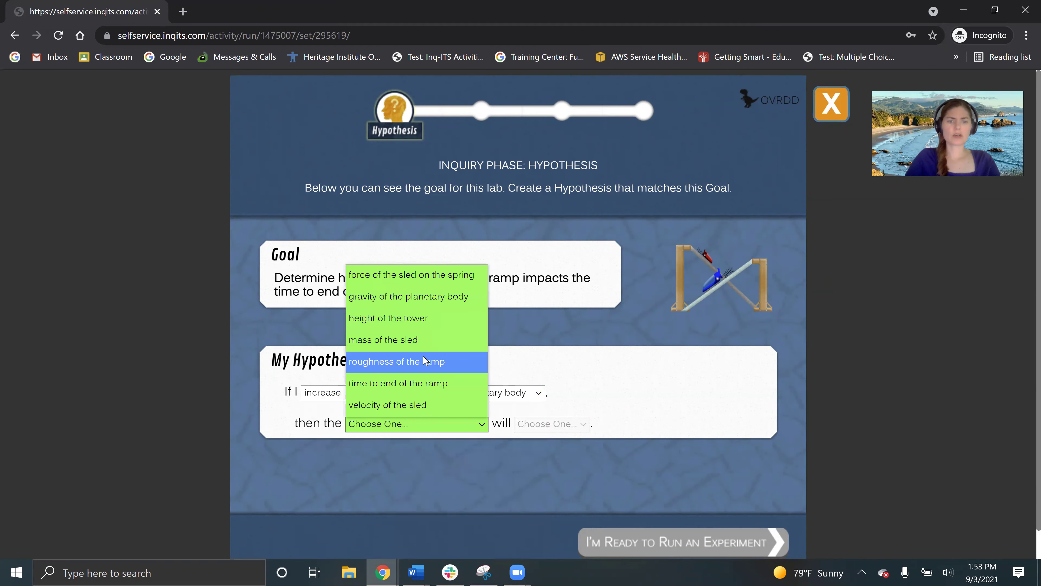
pyautogui.click(397, 361)
pyautogui.click(549, 424)
pyautogui.click(541, 440)
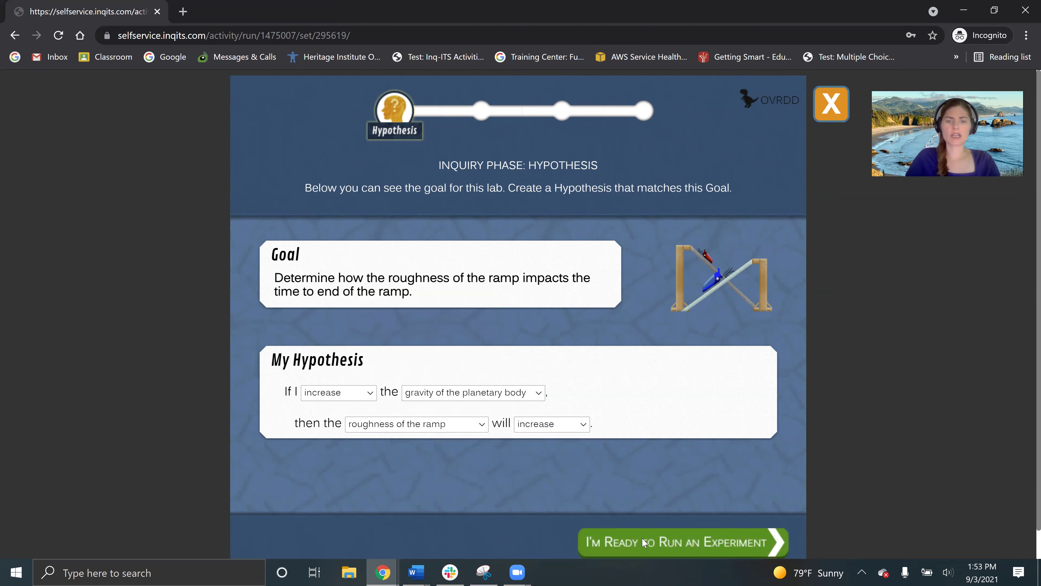
pyautogui.click(642, 537)
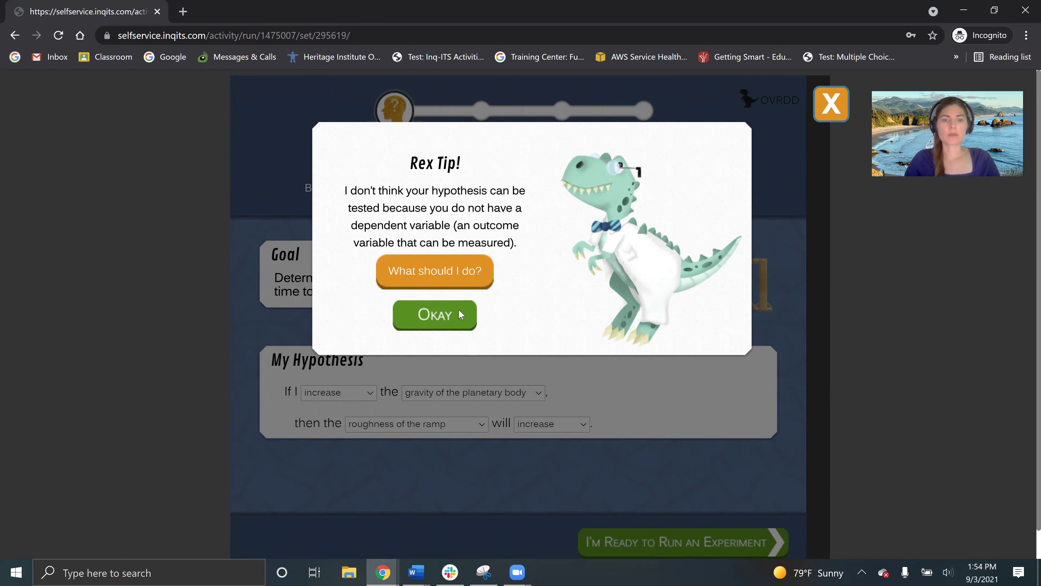
pyautogui.click(435, 315)
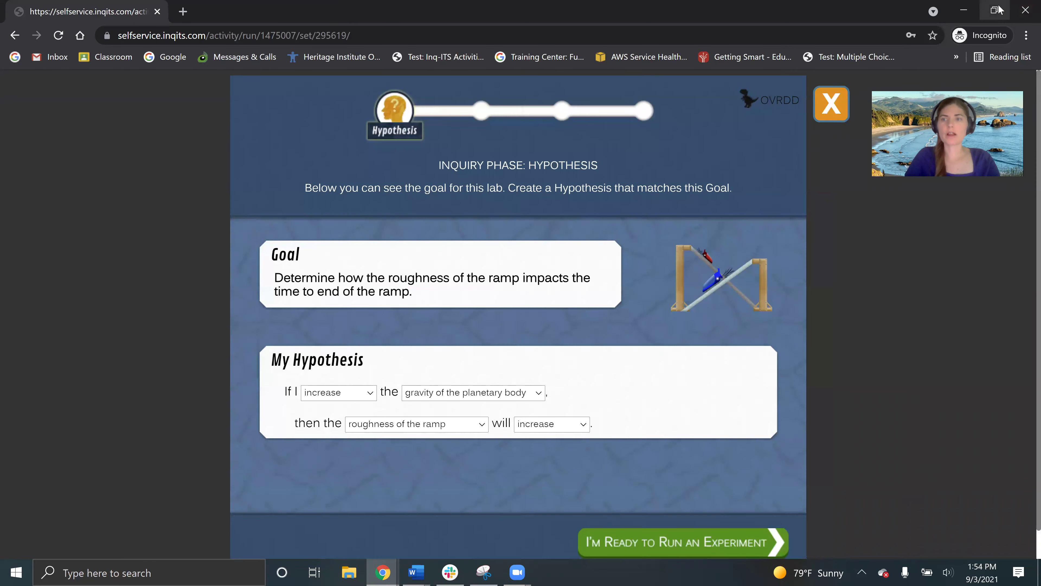
# Move the student's private window aside and switch to the student alerts tab
pyautogui.click(994, 10)
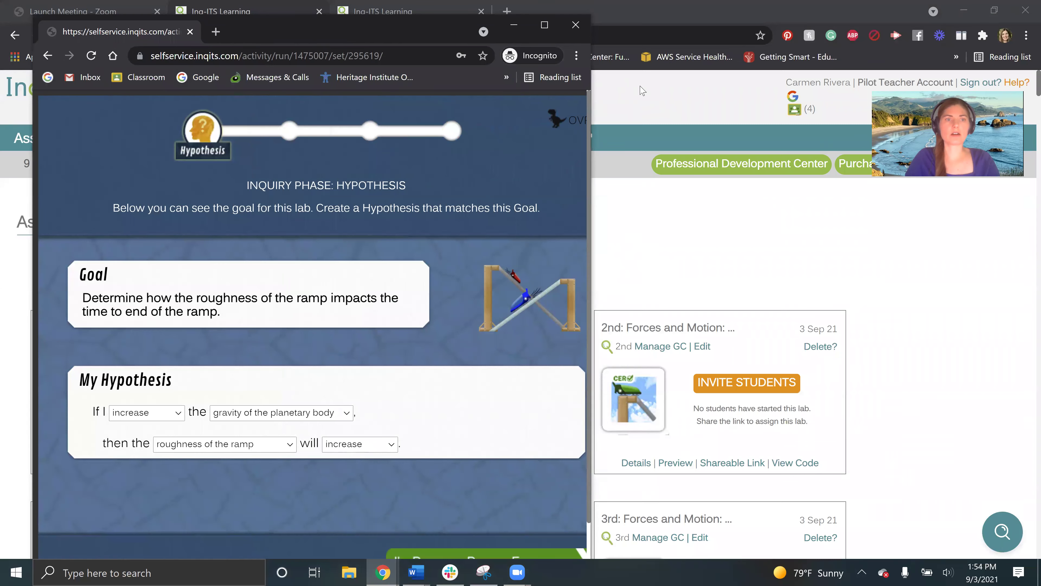
pyautogui.moveTo(405, 30); pyautogui.dragTo(696, 148)
pyautogui.click(383, 11)
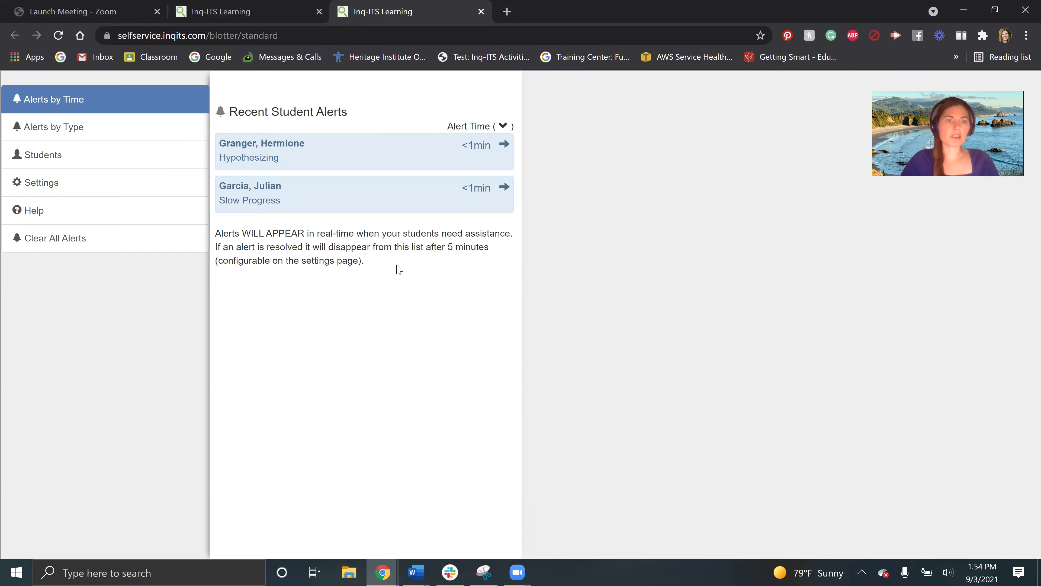
# Review the slow-progress tiered tips and the hypothesizing alert, then list the class's students
pyautogui.click(501, 192)
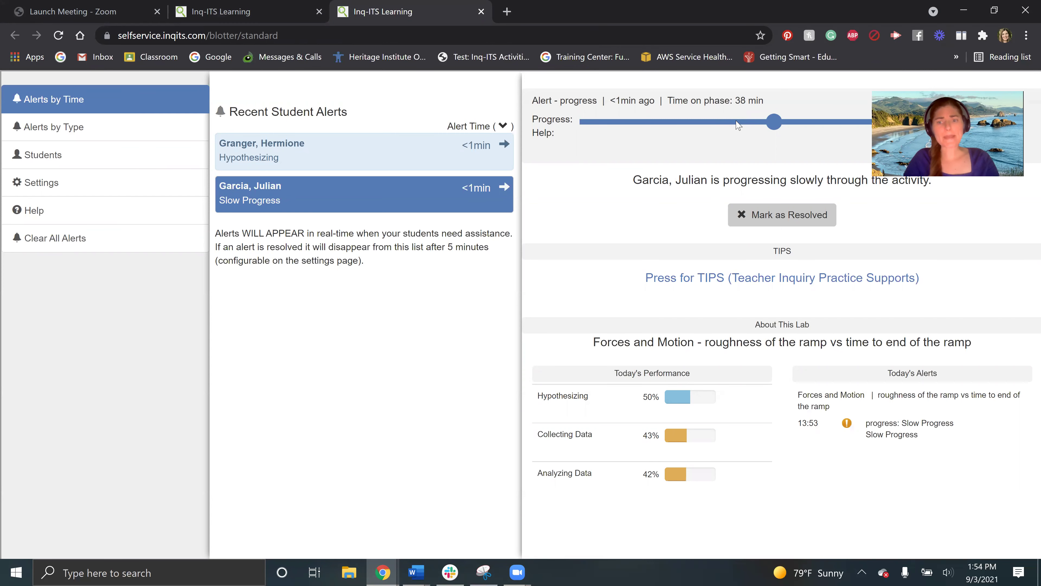
pyautogui.click(747, 279)
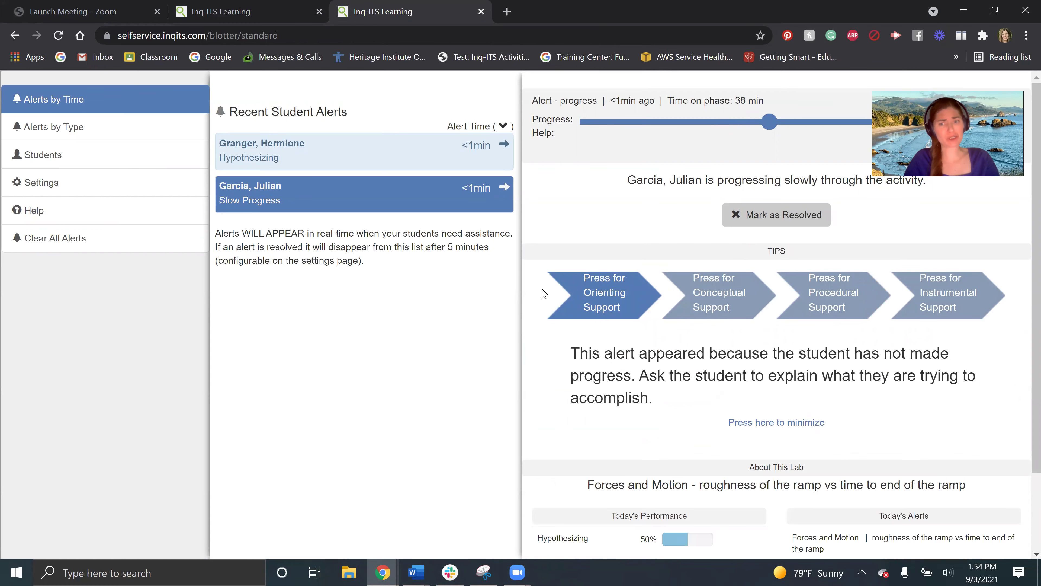
pyautogui.scroll(-3, 692, 400)
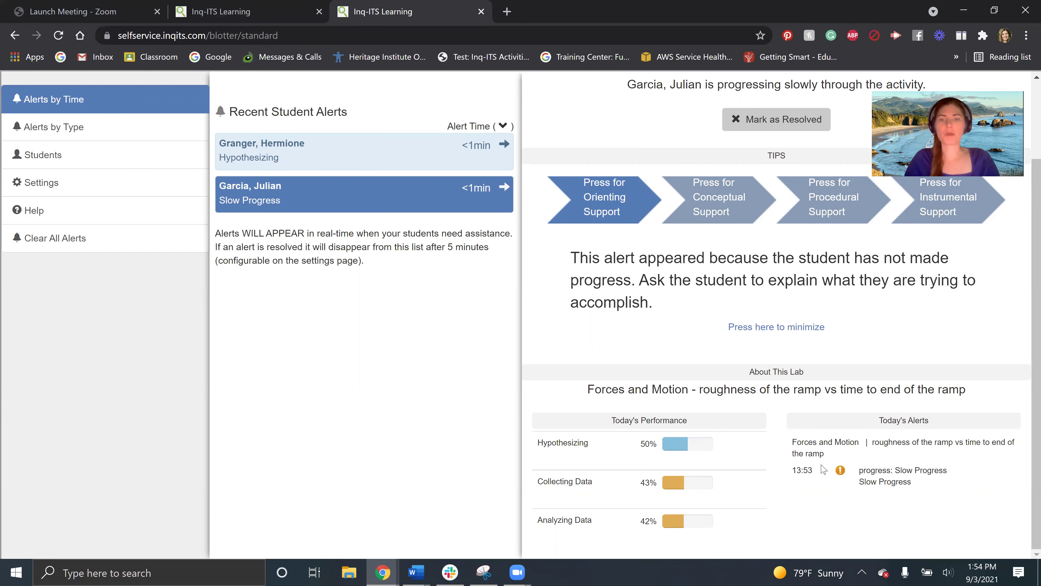
pyautogui.scroll(2, 824, 469)
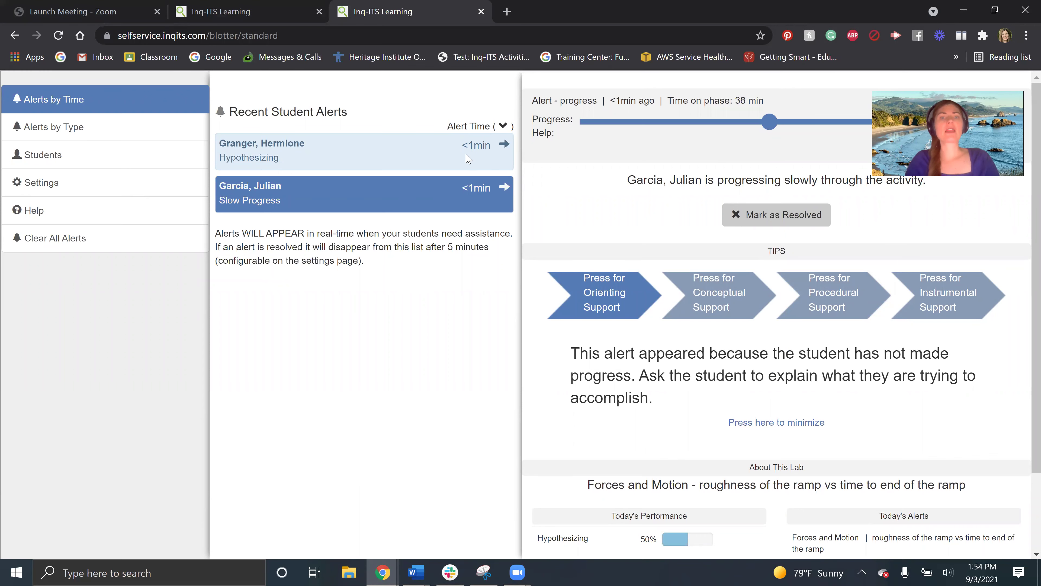
pyautogui.click(468, 158)
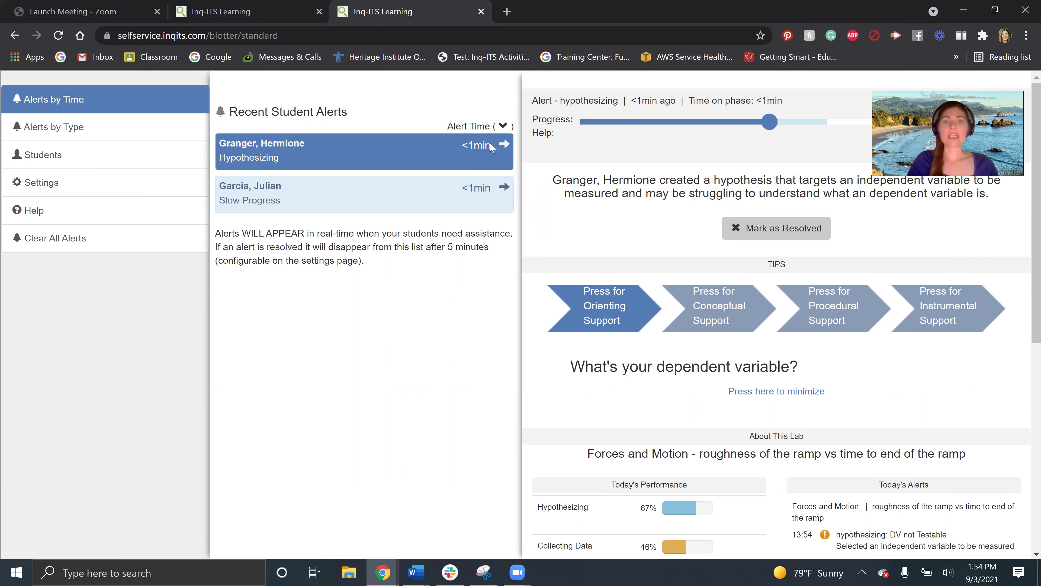
pyautogui.click(102, 155)
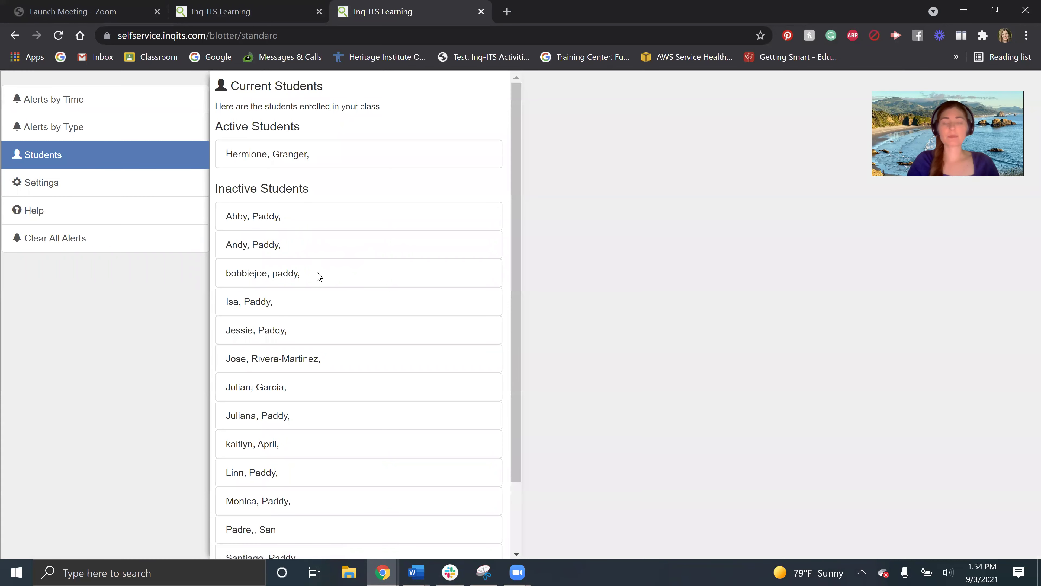
# Check alert settings, then reopen the hypothesizing alert's details from Alerts by Time
pyautogui.click(160, 193)
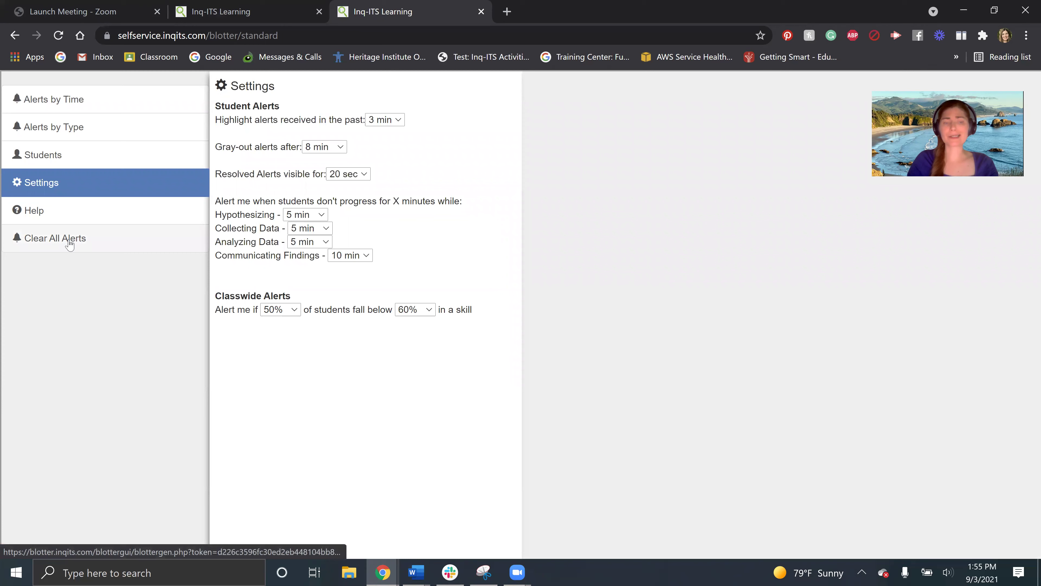
pyautogui.click(92, 103)
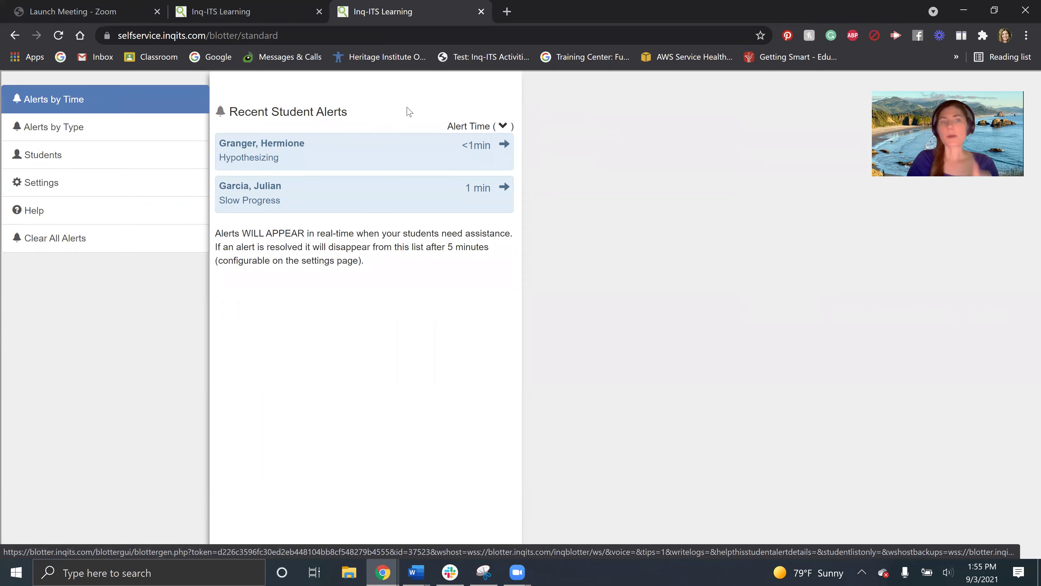
pyautogui.click(359, 159)
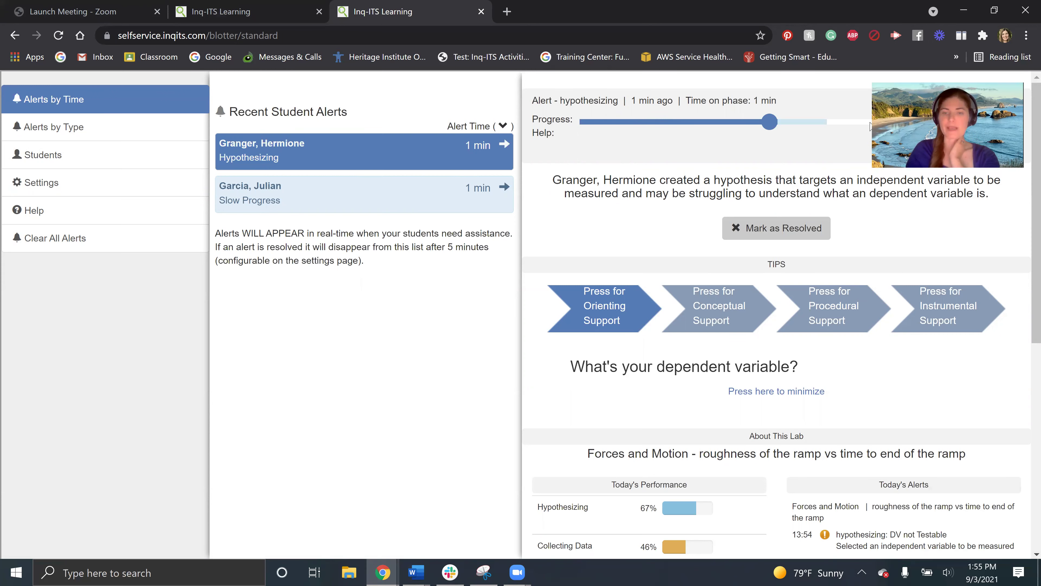
pyautogui.scroll(-3, 783, 391)
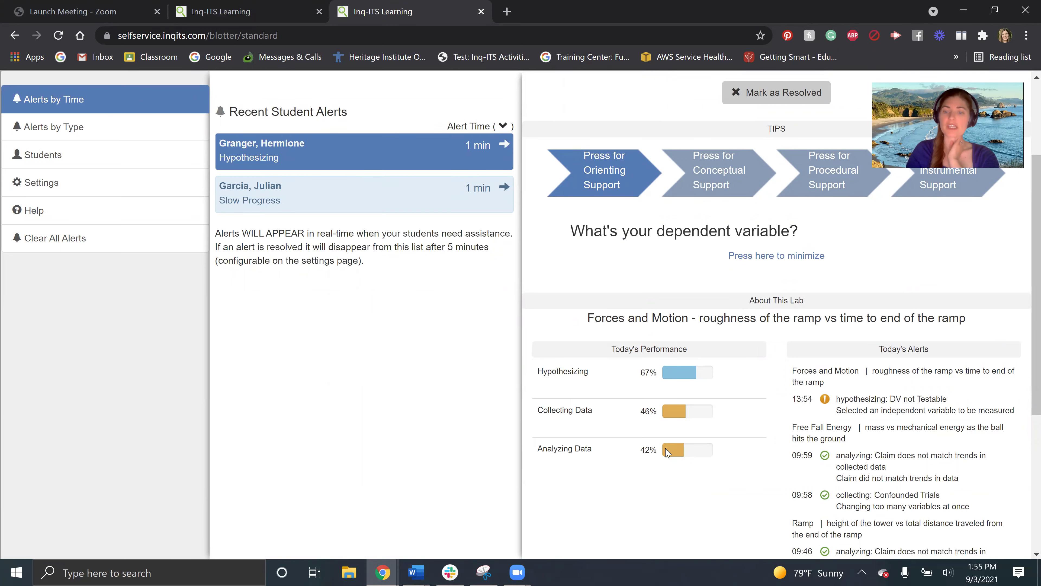
pyautogui.scroll(-5, 918, 466)
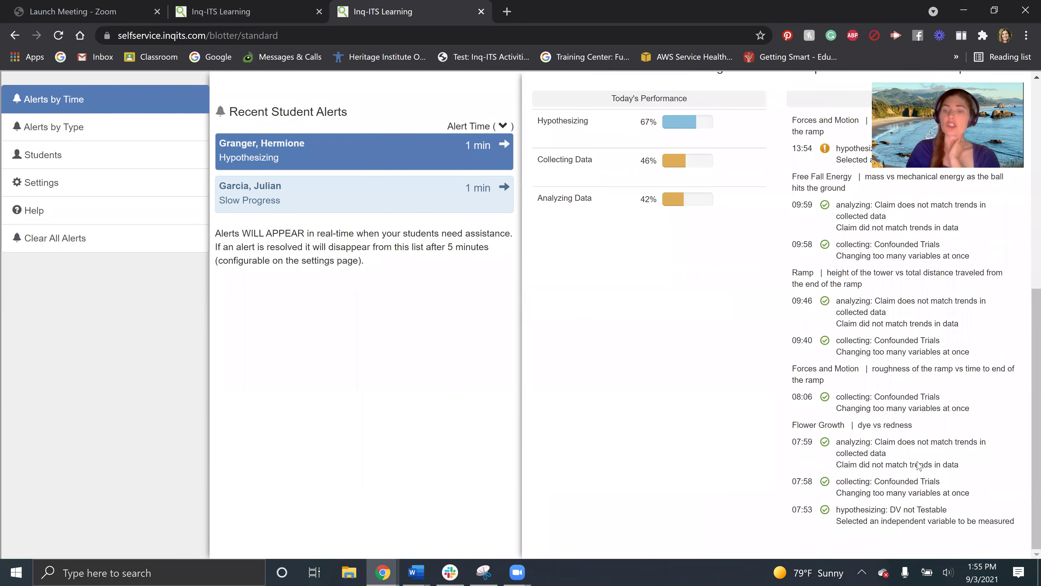
pyautogui.scroll(4, 918, 467)
pyautogui.scroll(1, 887, 392)
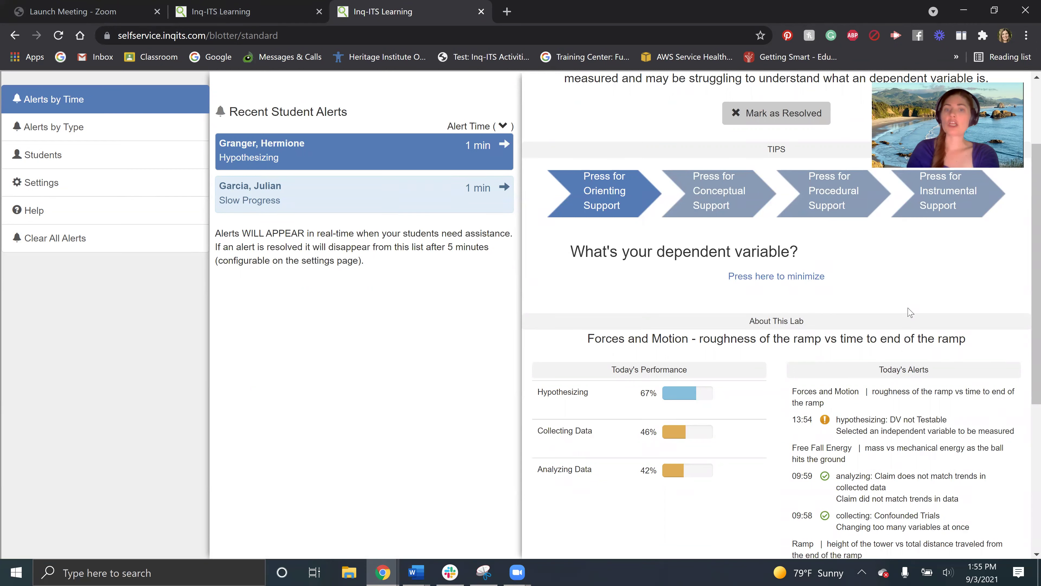
pyautogui.scroll(1, 602, 295)
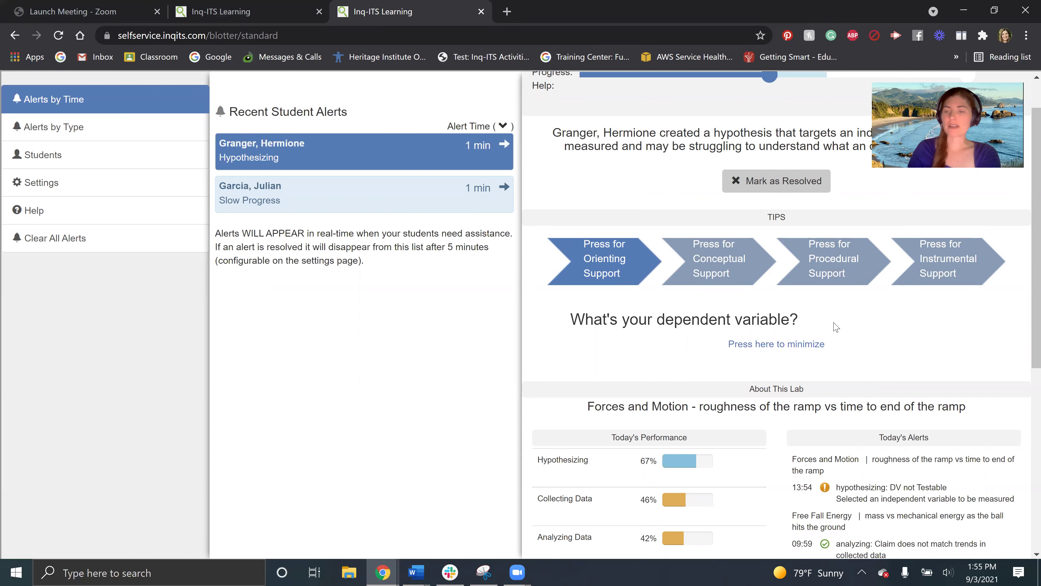
# View the conceptual, procedural and instrumental support tips, then return to orienting support
pyautogui.click(708, 275)
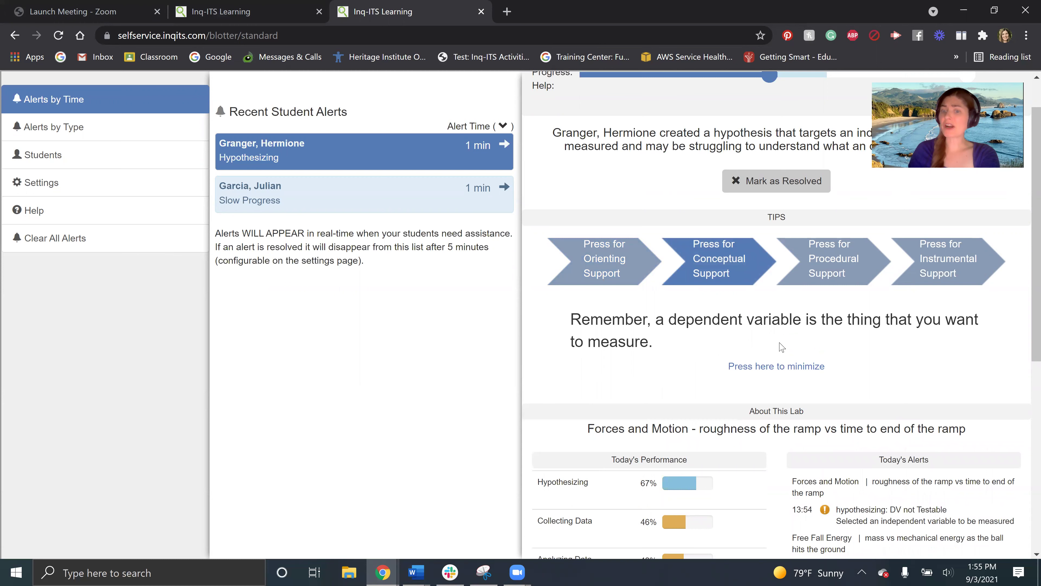
pyautogui.click(821, 263)
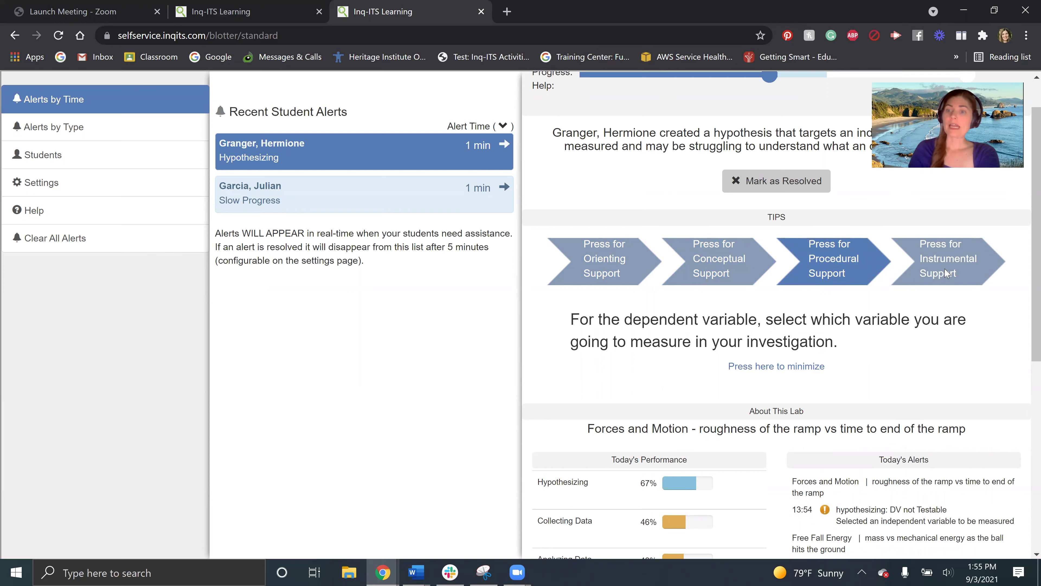
pyautogui.click(949, 278)
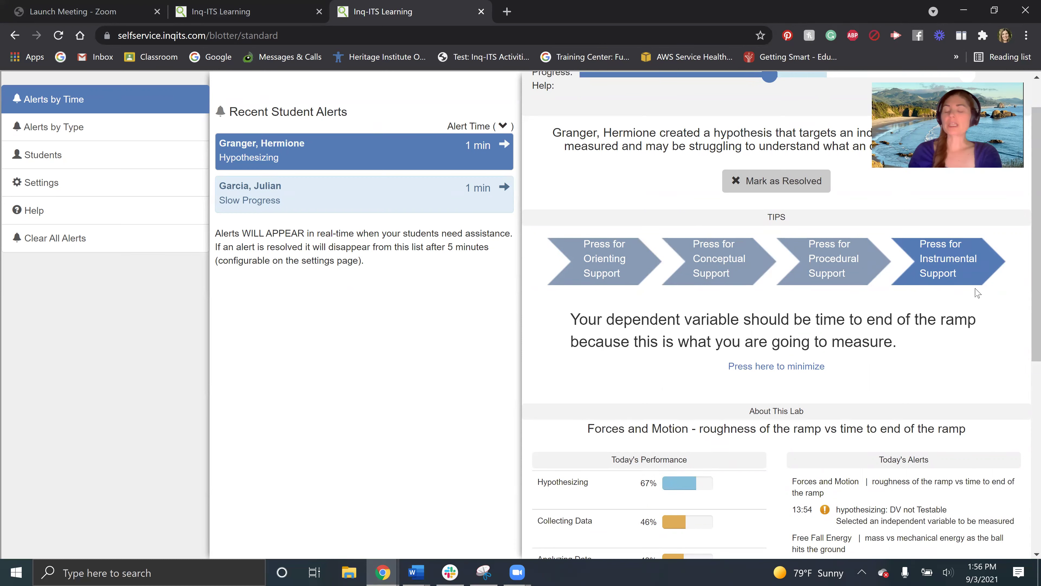
pyautogui.click(627, 271)
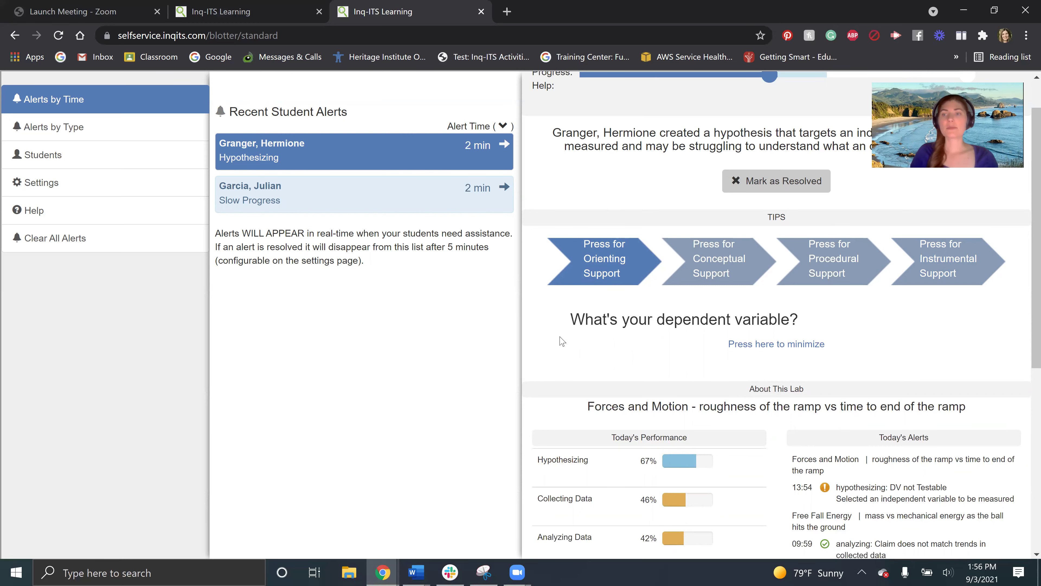
# Restore the dashboard window and snap the student's lab window to the right half
pyautogui.click(994, 11)
pyautogui.click(772, 283)
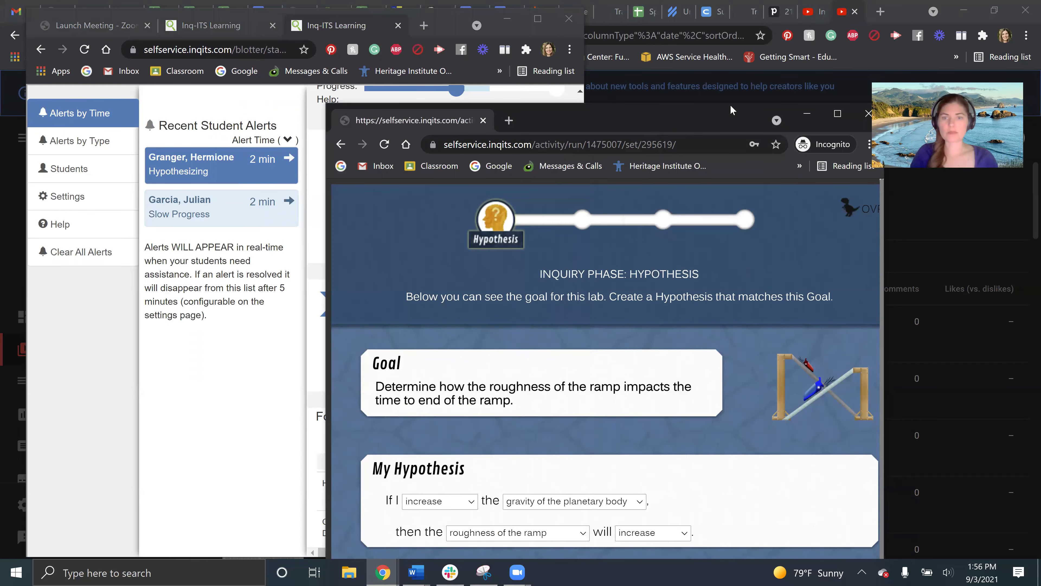
pyautogui.moveTo(731, 110); pyautogui.dragTo(1037, 62)
# Submit the hypothesis: ramp roughness keeps time to end of the ramp the same
pyautogui.click(720, 405)
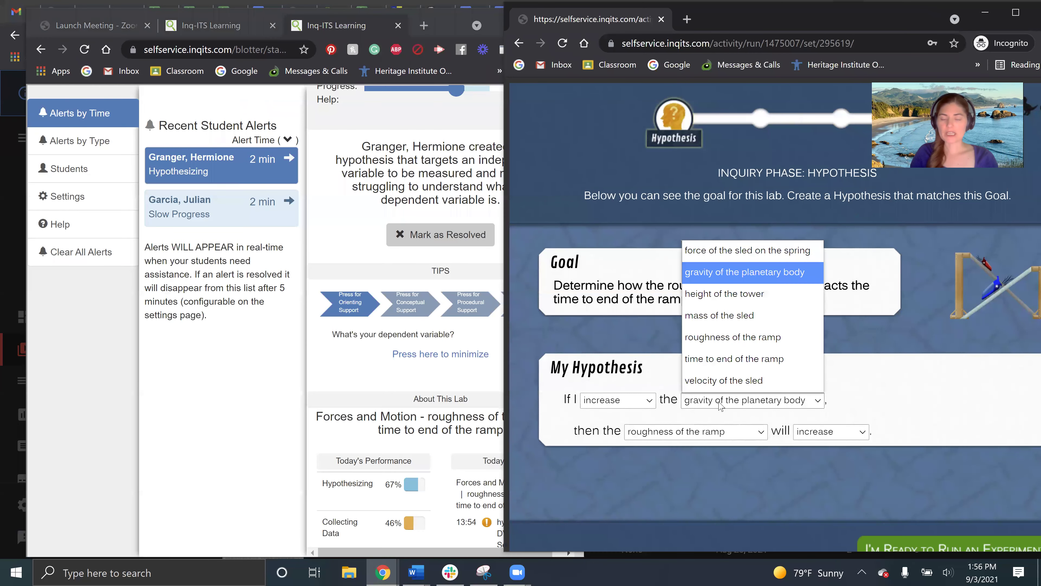
pyautogui.click(724, 337)
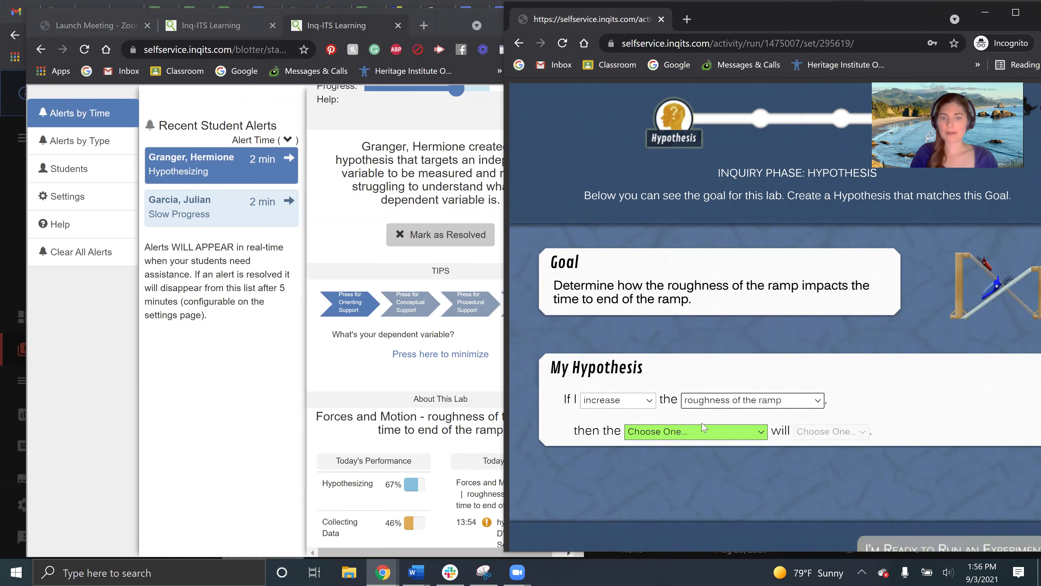
pyautogui.click(703, 428)
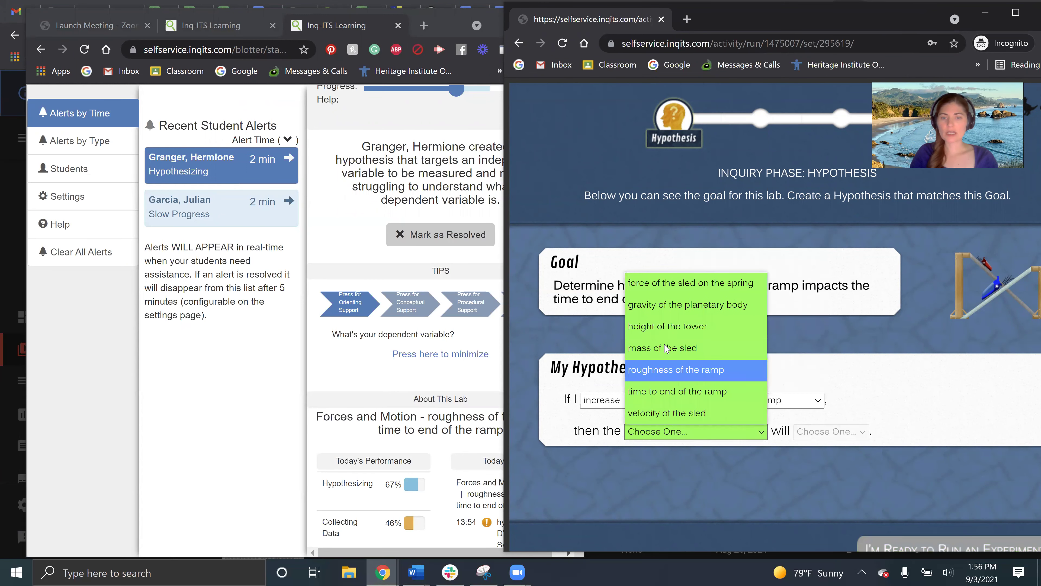
pyautogui.click(661, 392)
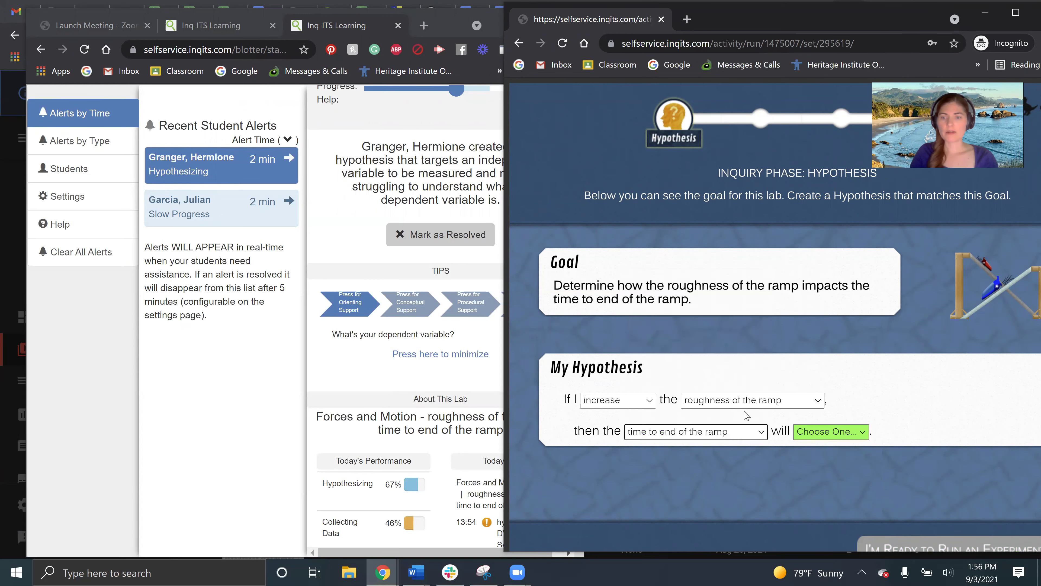
pyautogui.click(800, 439)
pyautogui.click(807, 495)
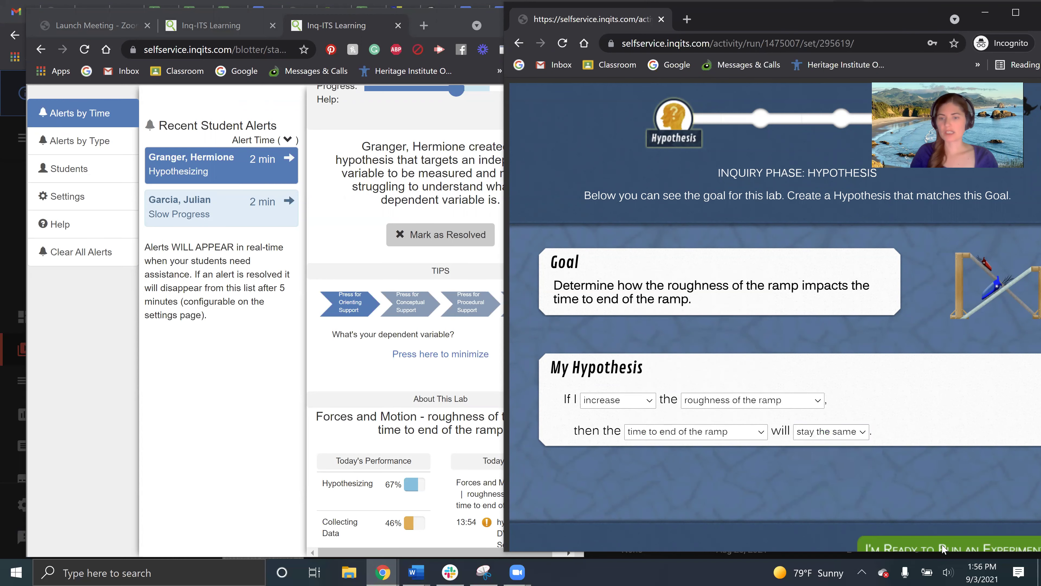
pyautogui.click(942, 549)
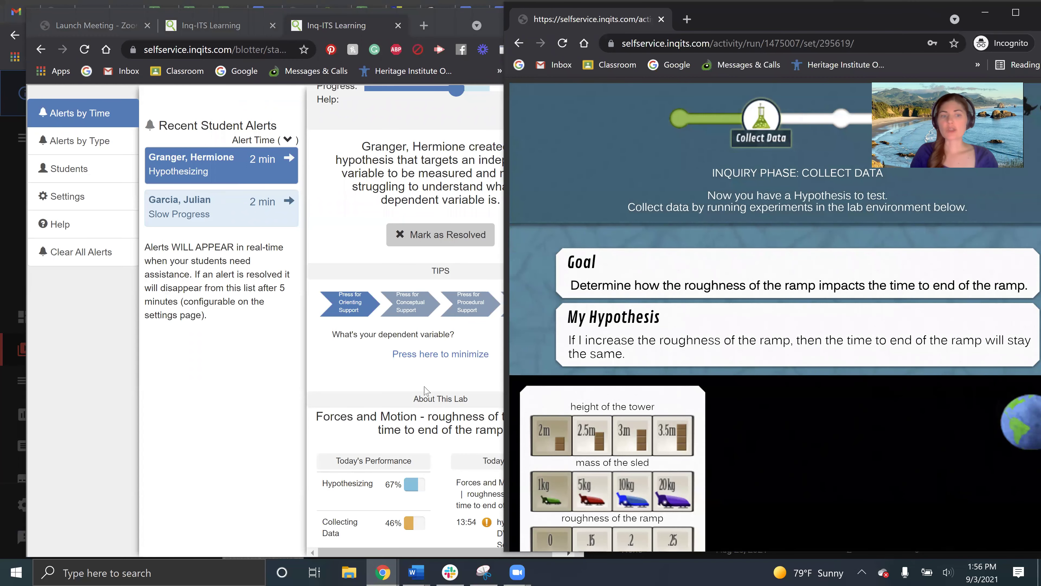
pyautogui.click(441, 234)
pyautogui.click(242, 211)
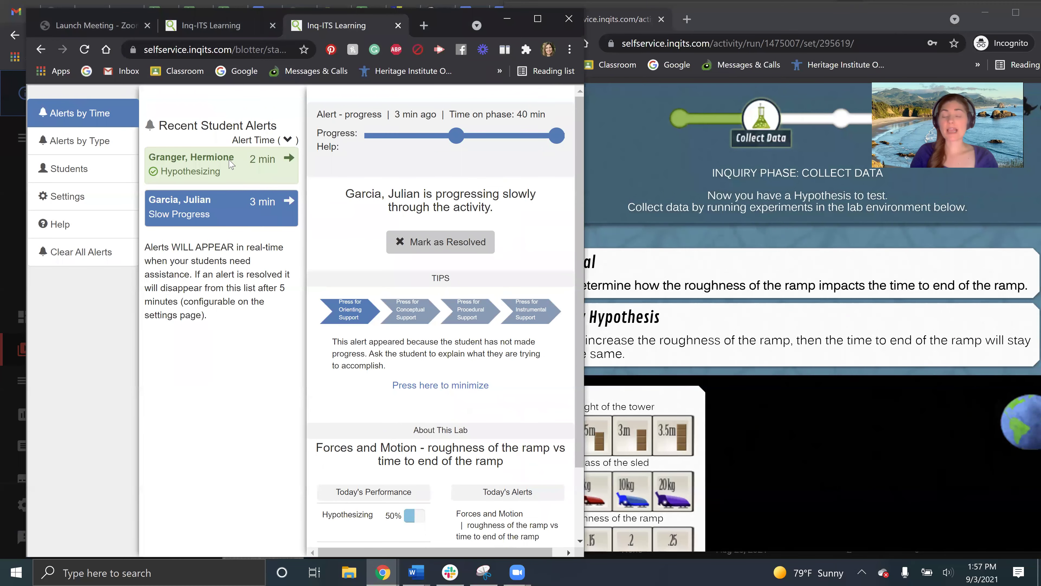
# Verify the hypothesizing alert shows Resolved, then mark the slow-progress alert Resolved
pyautogui.click(538, 18)
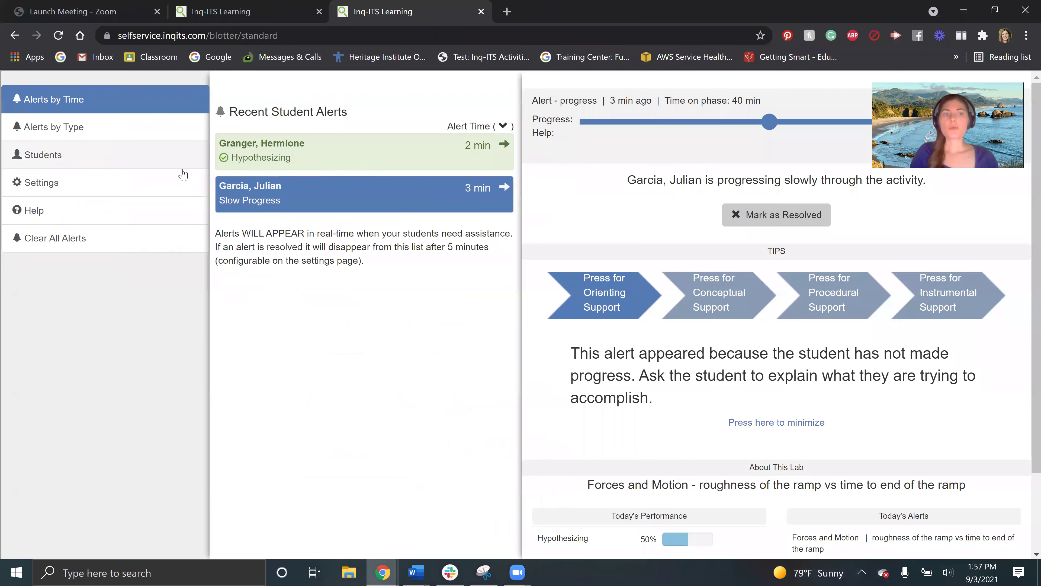
pyautogui.click(464, 162)
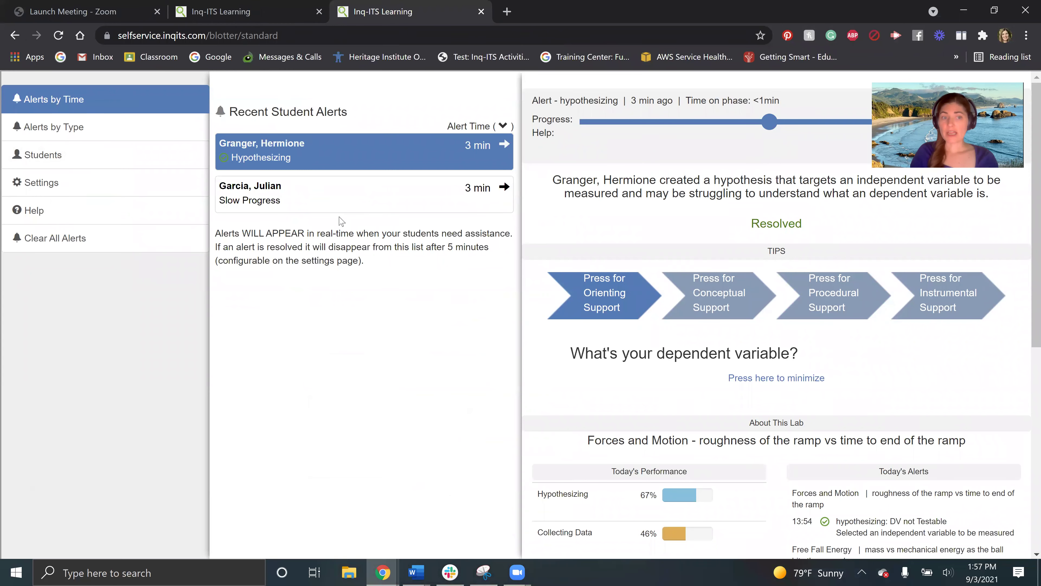
pyautogui.click(341, 207)
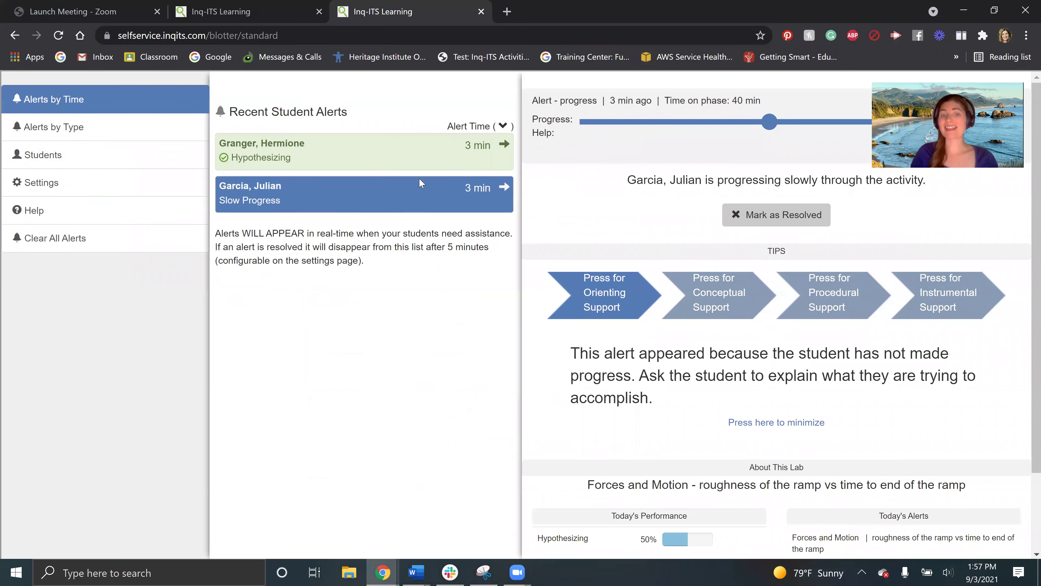
pyautogui.click(804, 214)
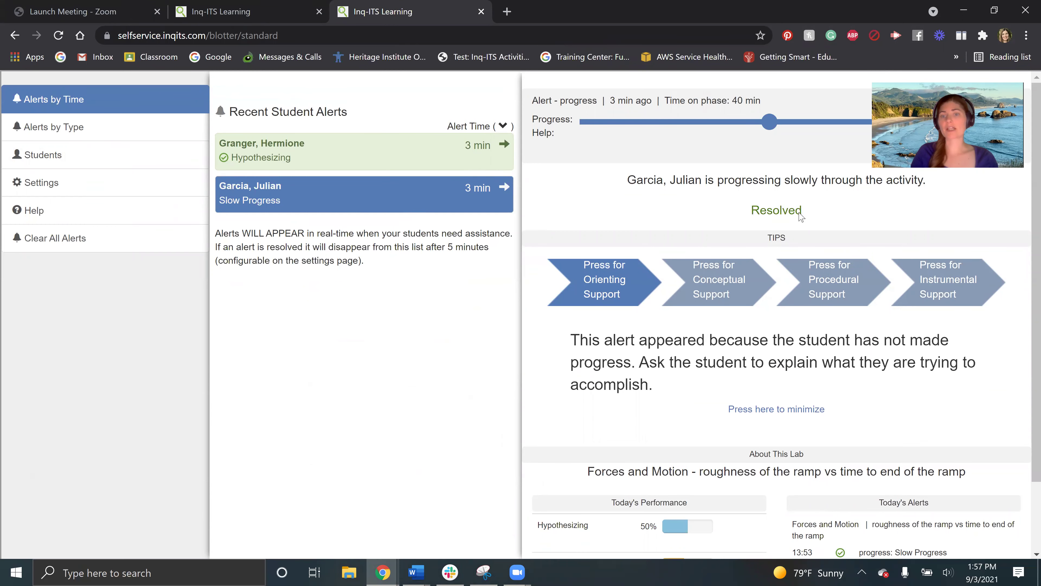
pyautogui.scroll(-3, 734, 389)
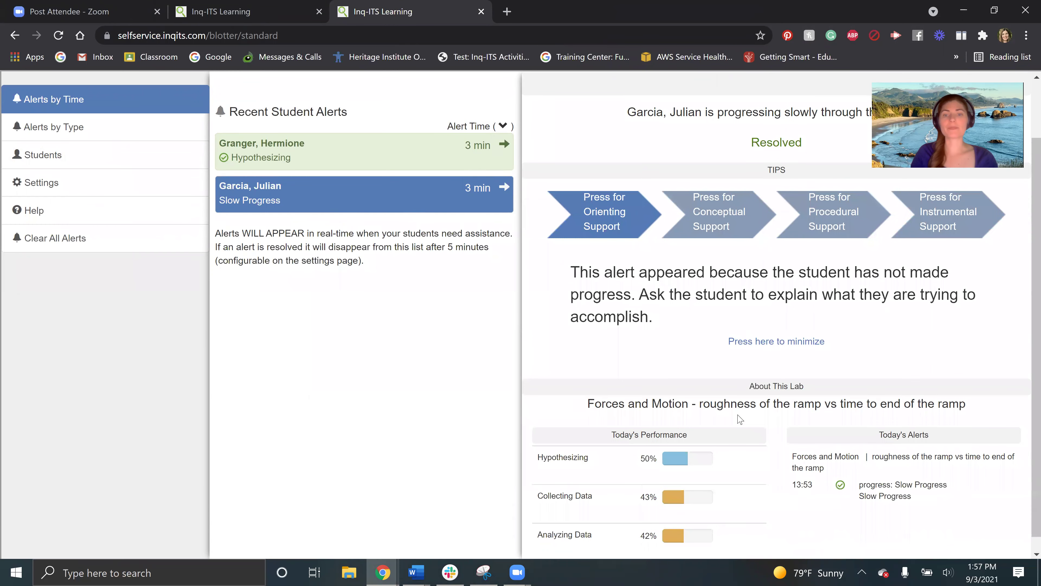
pyautogui.scroll(3, 794, 142)
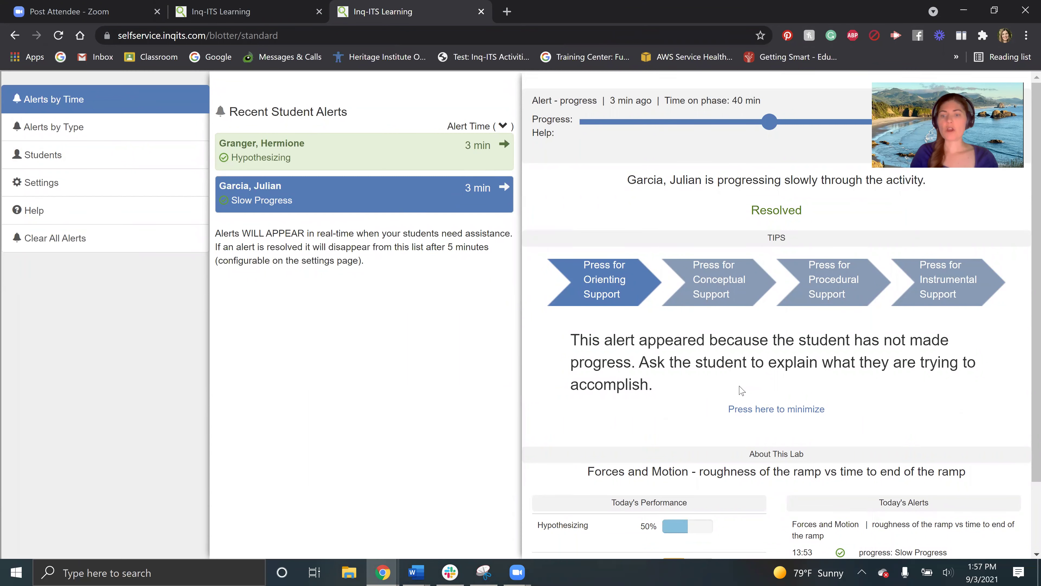
pyautogui.scroll(-2, 741, 389)
pyautogui.scroll(1, 739, 392)
pyautogui.scroll(1, 738, 390)
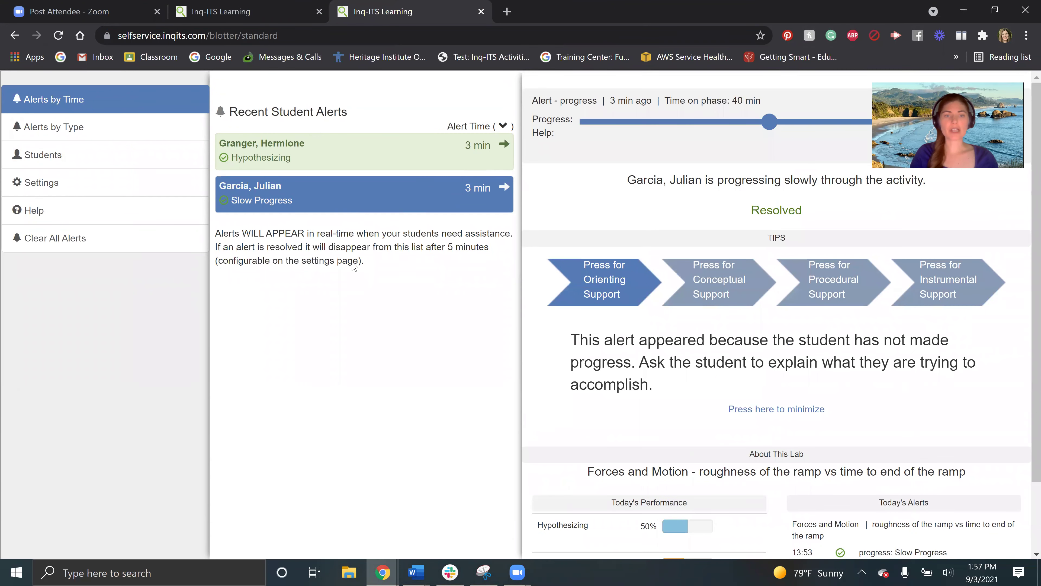